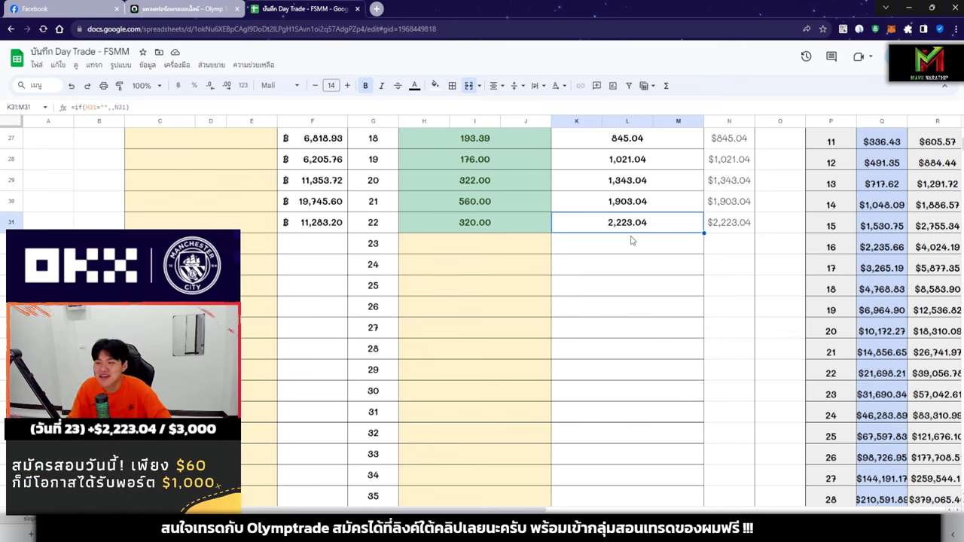
# Select the results for days 13 through 22 in the daily profit column and examine their sum, average and other statistics.
pyautogui.click(525, 252)
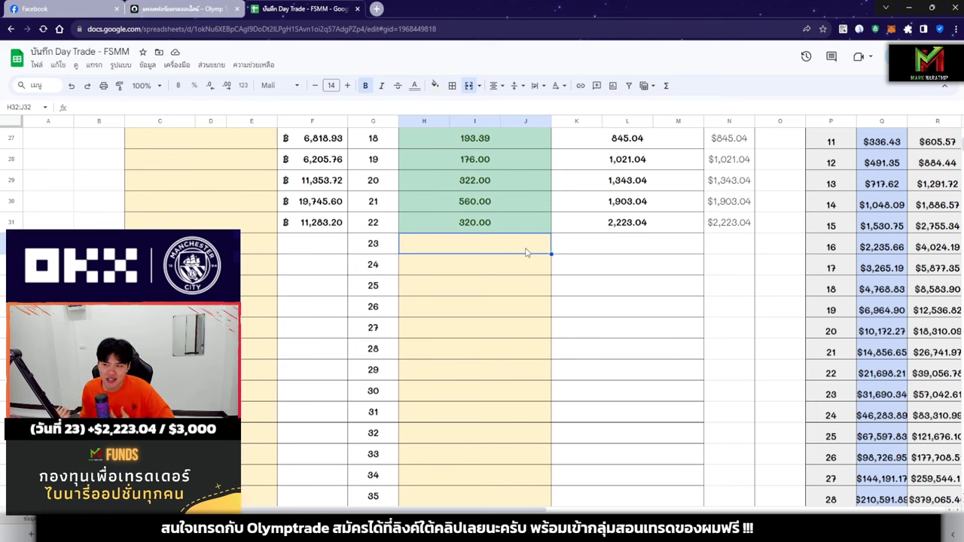
pyautogui.scroll(2, 526, 252)
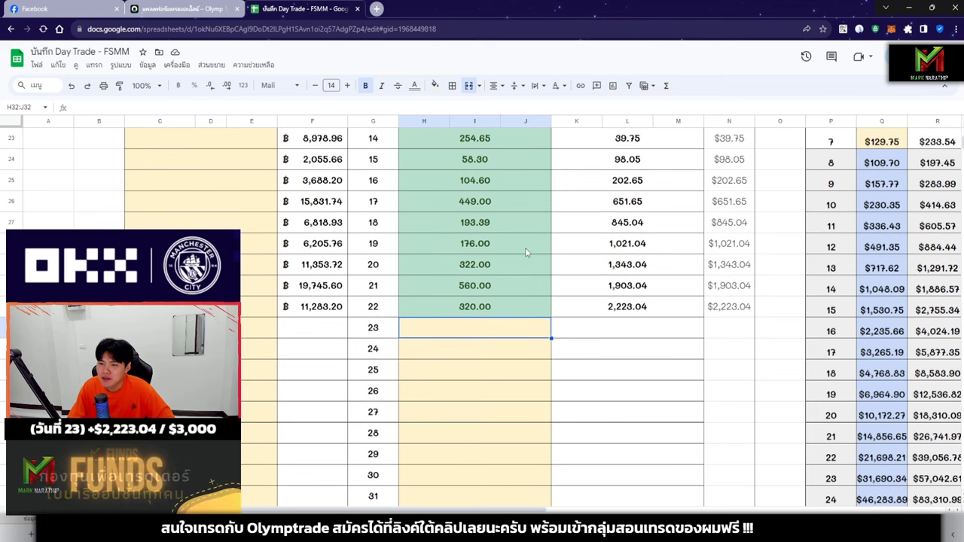
pyautogui.click(501, 187)
pyautogui.hotkey('ctrl', 'shift', 'Down')
pyautogui.click(491, 182)
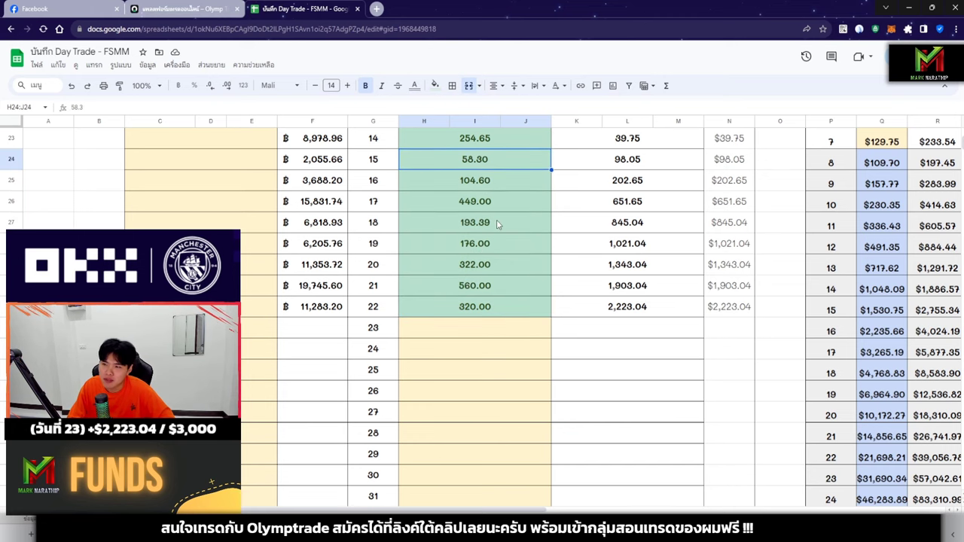
pyautogui.scroll(2, 497, 225)
pyautogui.moveTo(493, 204); pyautogui.dragTo(494, 389)
pyautogui.click(903, 519)
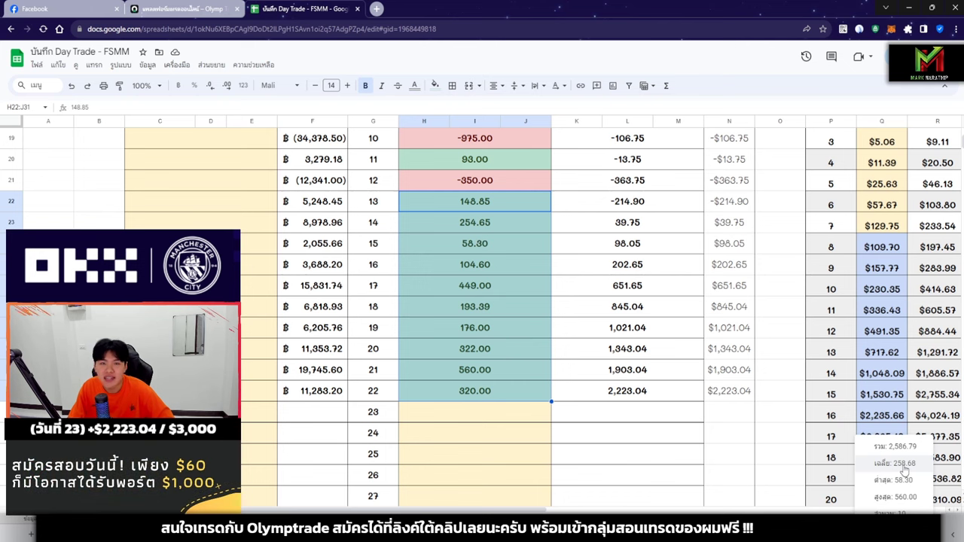
pyautogui.scroll(-2, 588, 389)
pyautogui.scroll(-1, 588, 388)
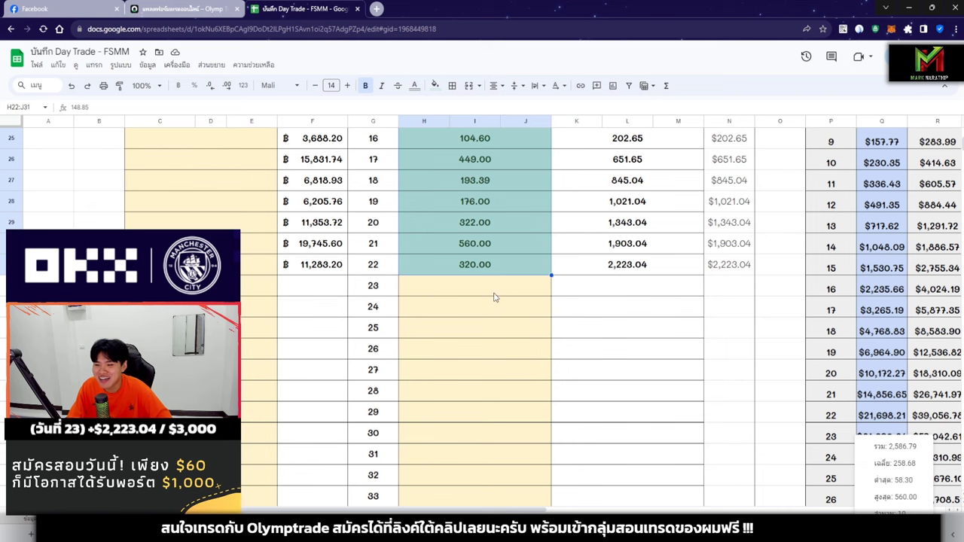
pyautogui.click(456, 290)
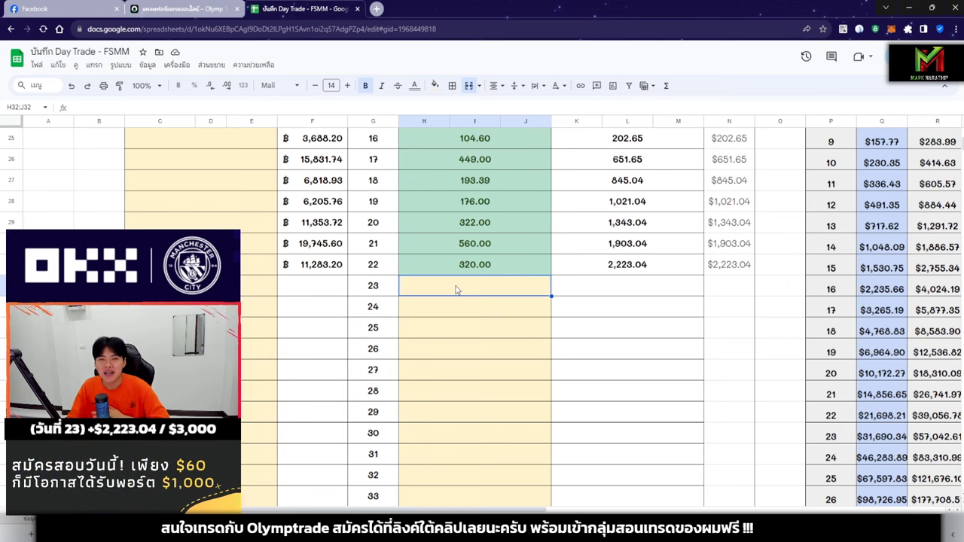
# Switch to the Olymp Trade platform and open a $100, 1-minute Down trade on GBP/USD.
pyautogui.click(179, 6)
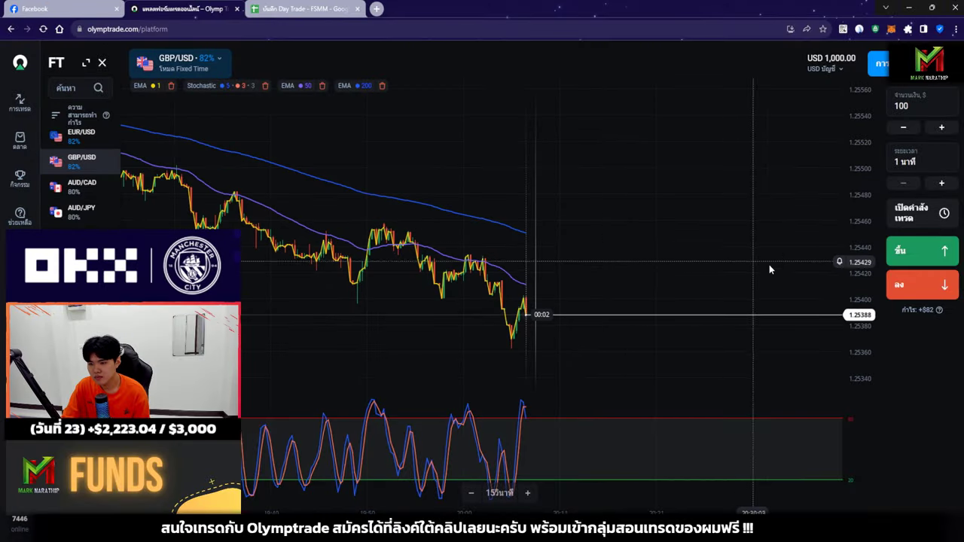
pyautogui.click(908, 289)
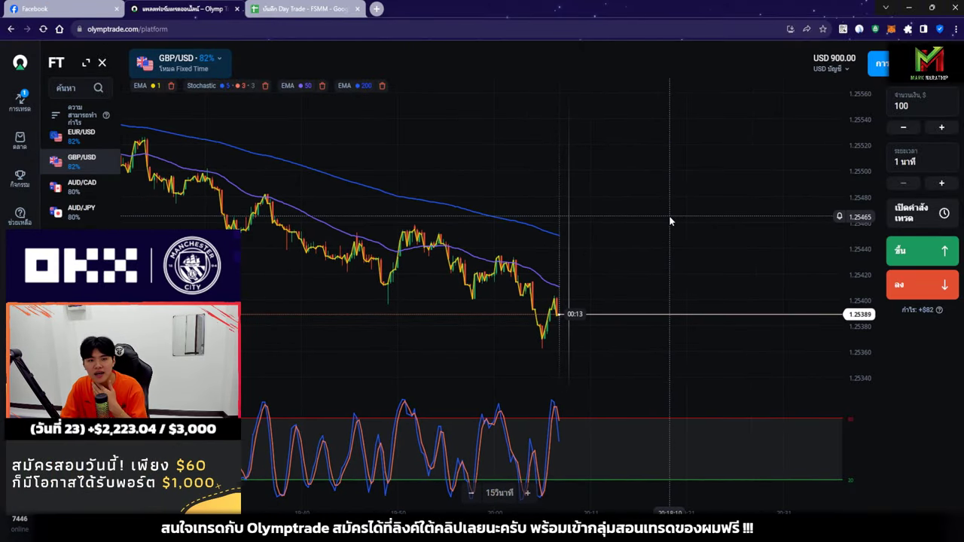
# Draw two white arrows along the upper and lower edges of the GBP/USD downtrend channel, and clear them from the chart.
pyautogui.scroll(3, 643, 194)
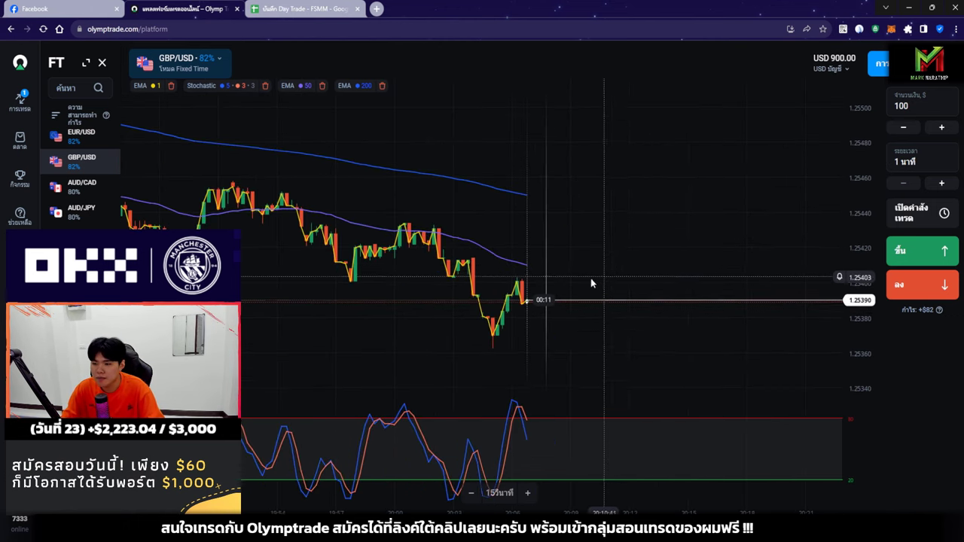
pyautogui.scroll(2, 528, 305)
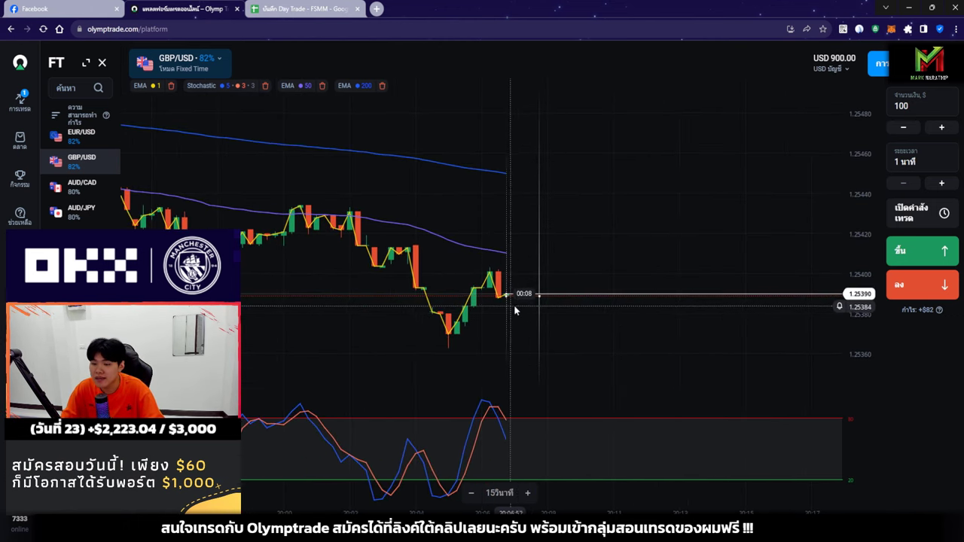
pyautogui.scroll(-5, 553, 282)
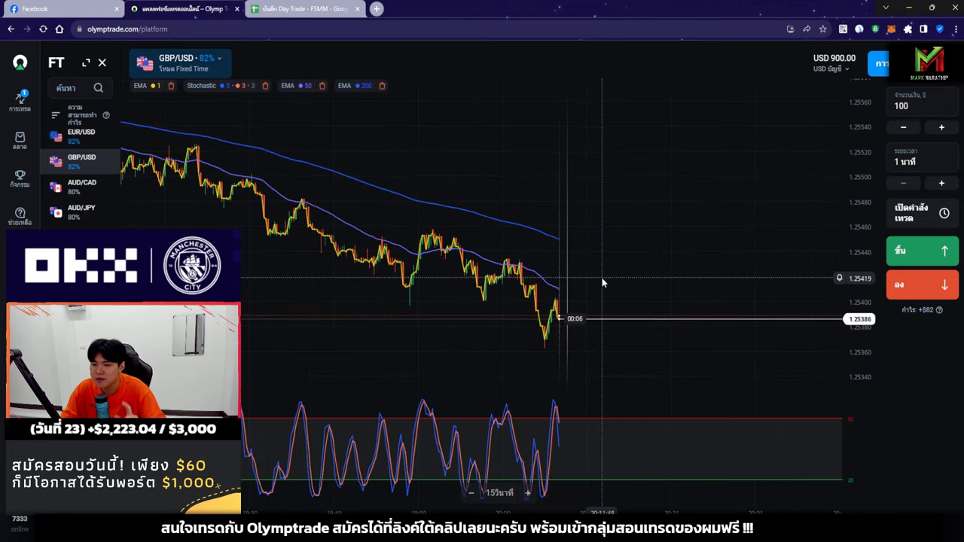
pyautogui.scroll(-2, 606, 270)
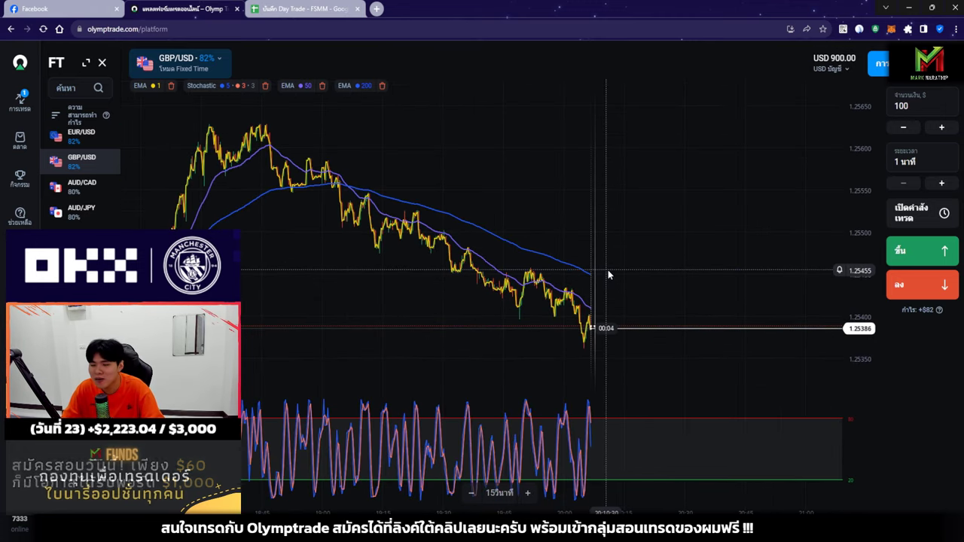
pyautogui.scroll(3, 609, 275)
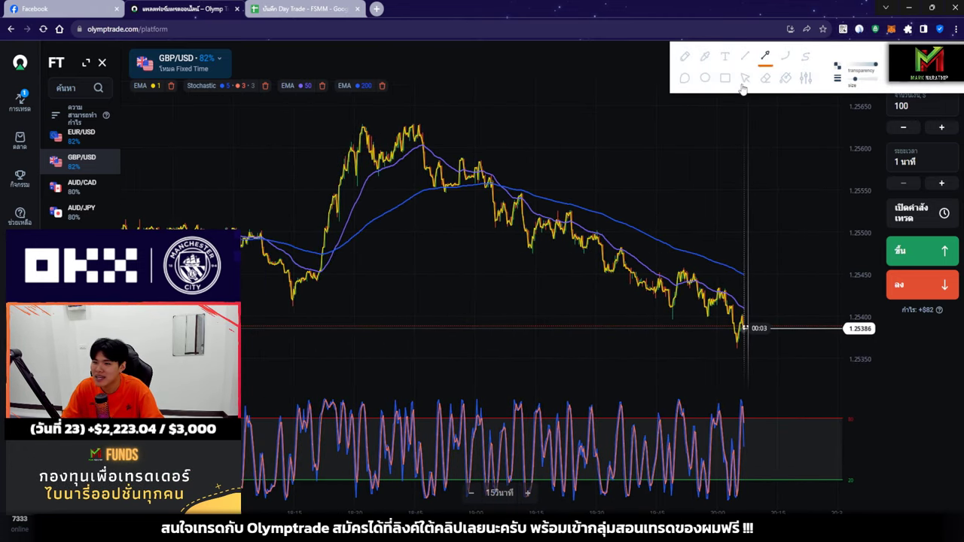
pyautogui.moveTo(689, 219); pyautogui.dragTo(781, 258)
pyautogui.moveTo(352, 177); pyautogui.dragTo(747, 360)
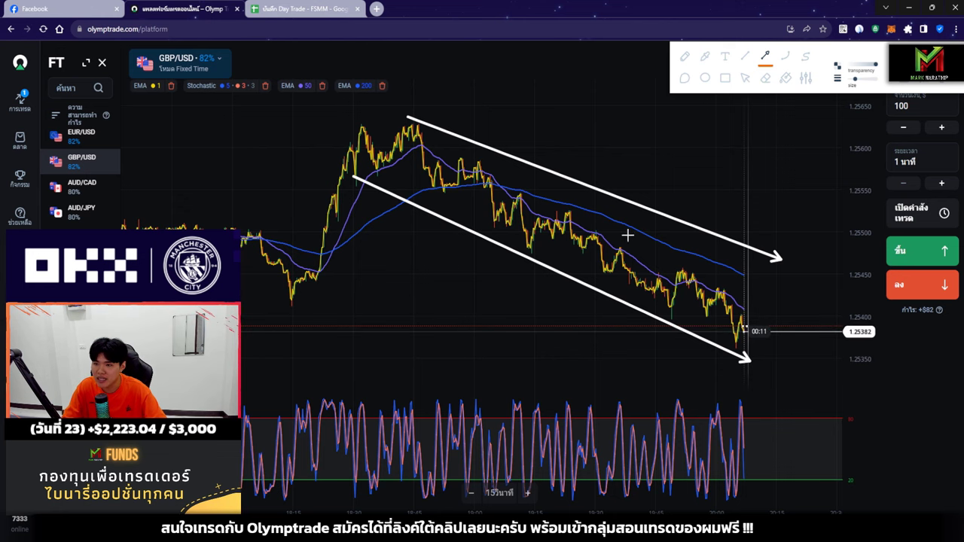
pyautogui.click(744, 78)
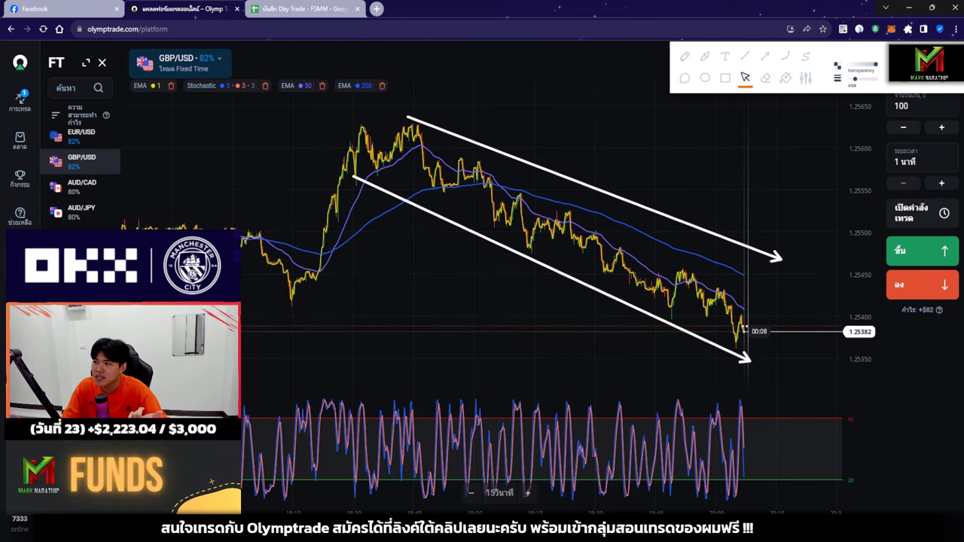
pyautogui.click(786, 78)
pyautogui.moveTo(696, 224); pyautogui.dragTo(631, 201)
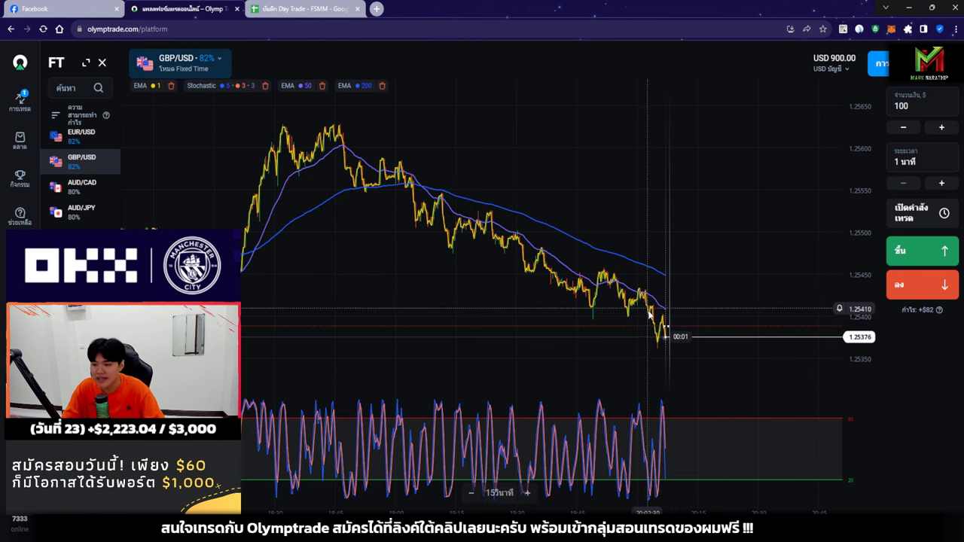
# Draw an arrow along the most recent upward swing, from the lowest candle to the last peak.
pyautogui.scroll(5, 670, 309)
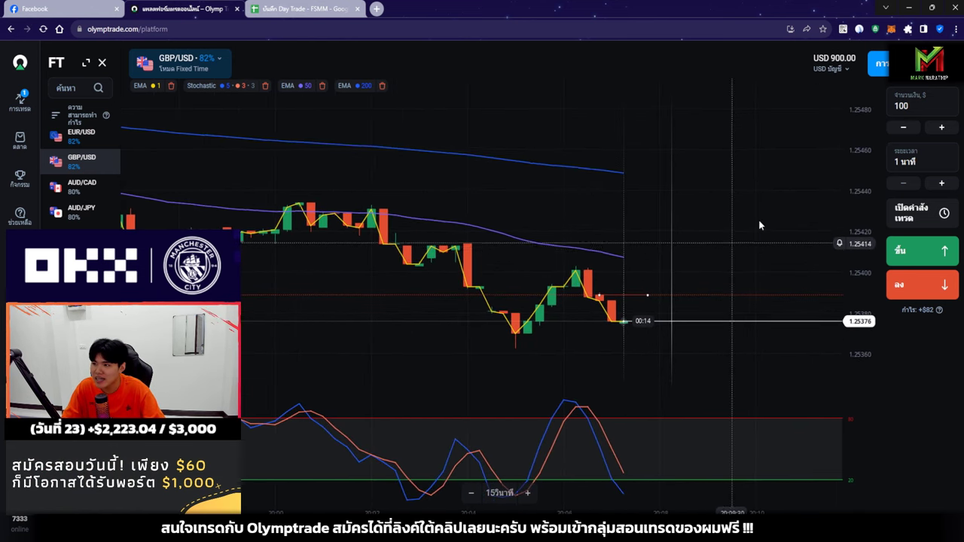
pyautogui.moveTo(767, 108)
pyautogui.click(765, 56)
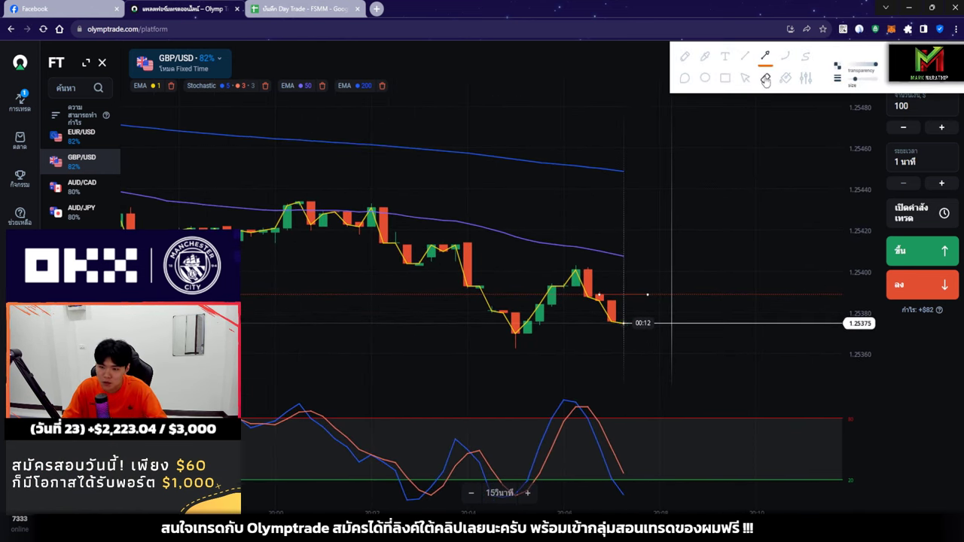
pyautogui.moveTo(513, 340); pyautogui.dragTo(566, 282)
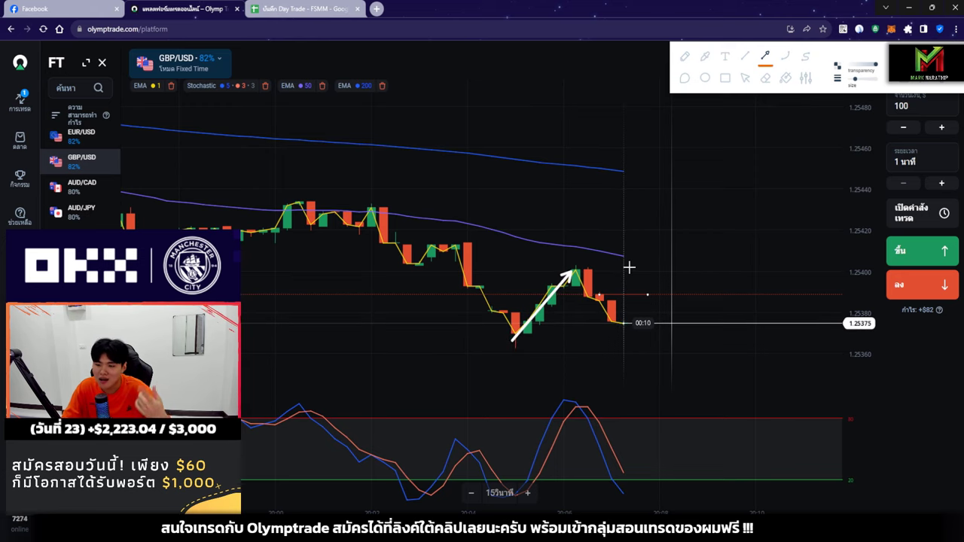
pyautogui.click(744, 78)
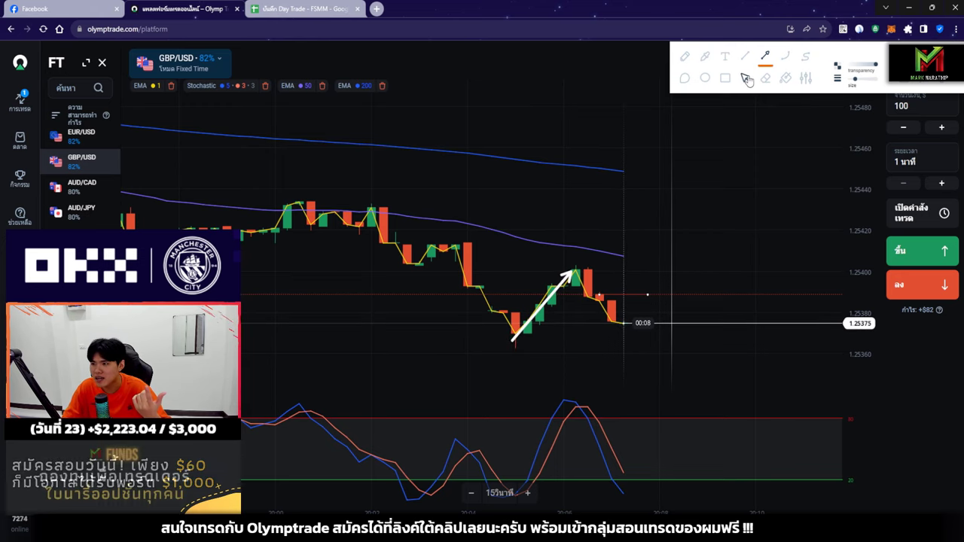
# Draw a rectangle around the resistance zone above the latest price peak, and clear the chart annotations.
pyautogui.scroll(-3, 706, 244)
pyautogui.scroll(-2, 706, 244)
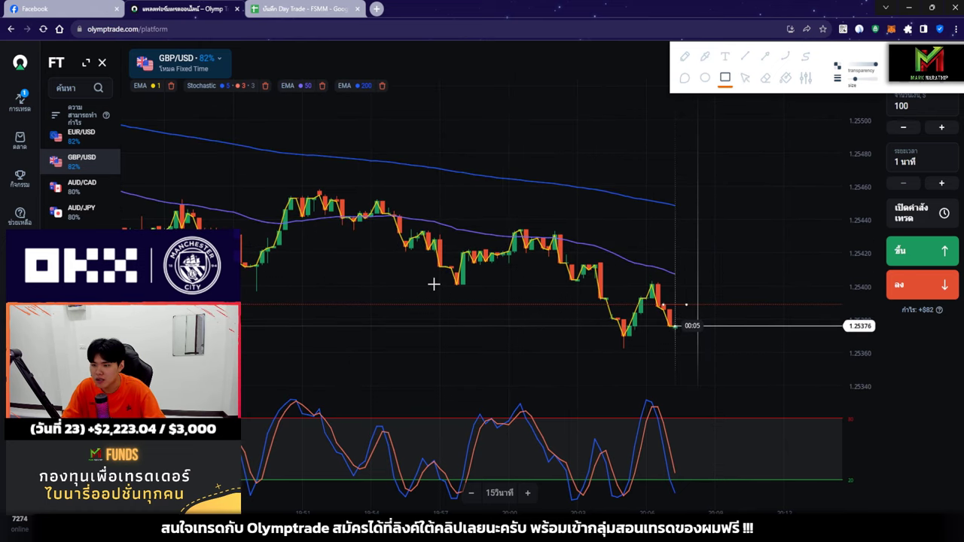
pyautogui.moveTo(611, 230); pyautogui.dragTo(763, 221)
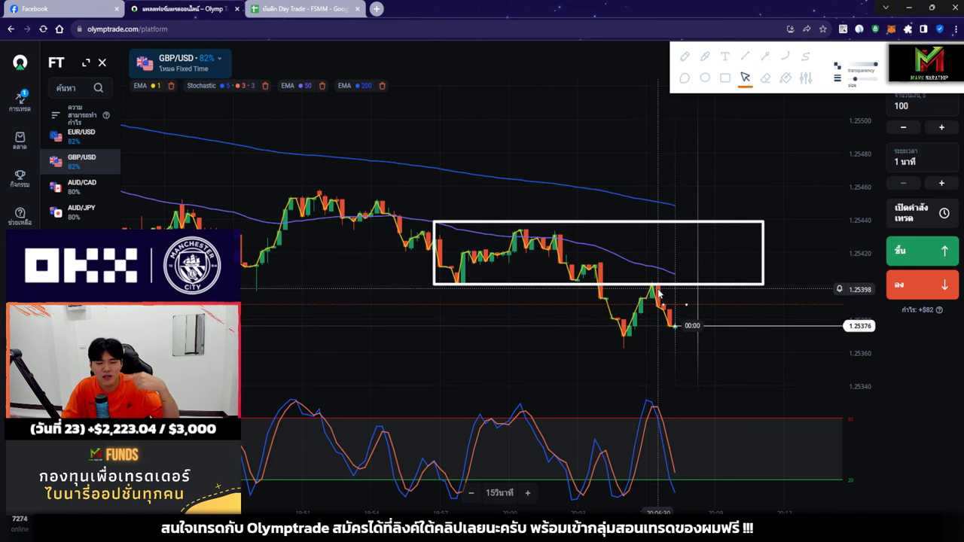
pyautogui.press('Escape')
# Examine the GBP/USD candles, moving averages and Stochastic at close and wide zoom while the trade runs out.
pyautogui.scroll(3, 680, 205)
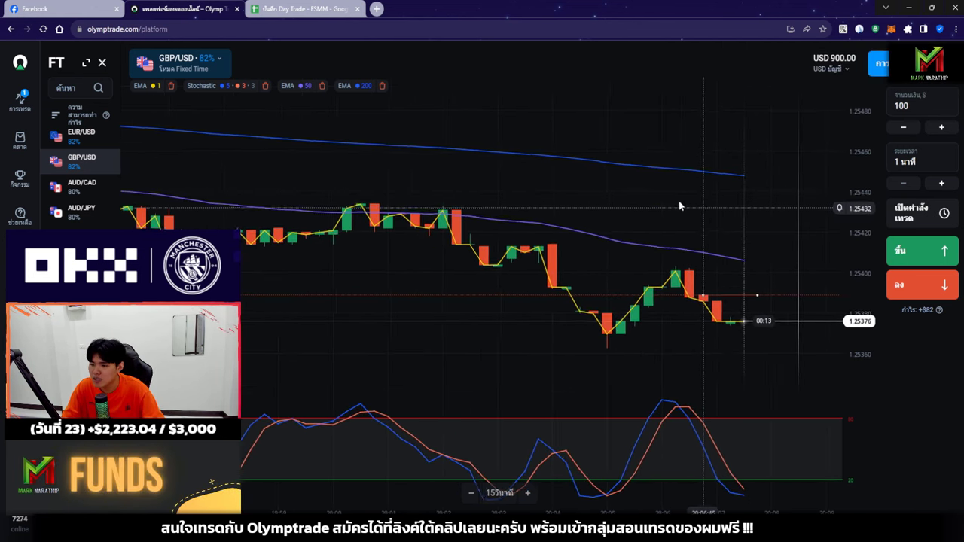
pyautogui.moveTo(679, 204); pyautogui.dragTo(569, 279)
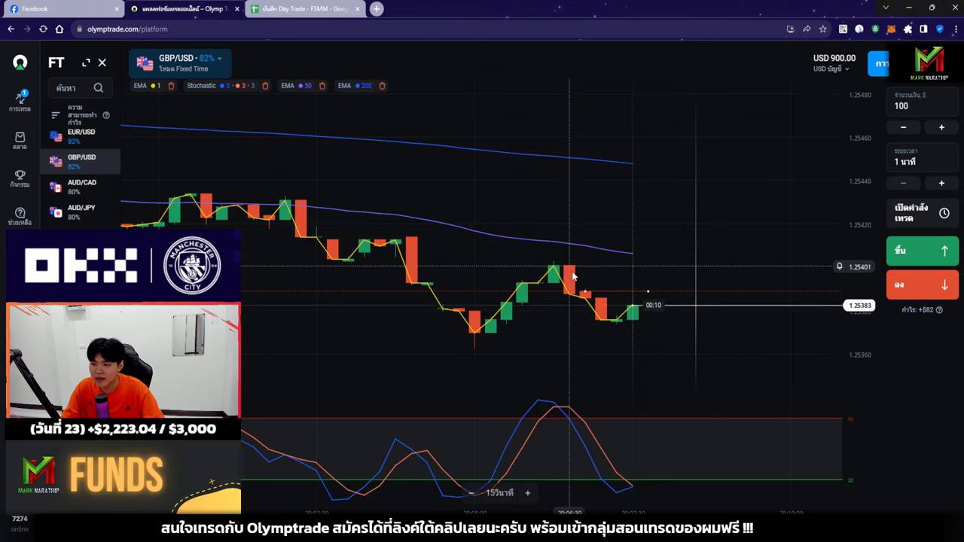
pyautogui.scroll(1, 640, 278)
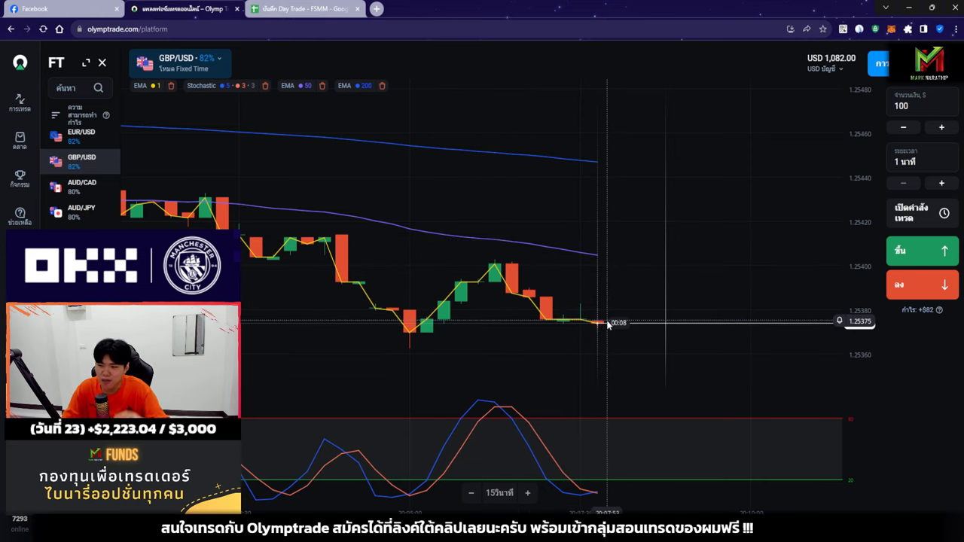
pyautogui.scroll(-1, 573, 265)
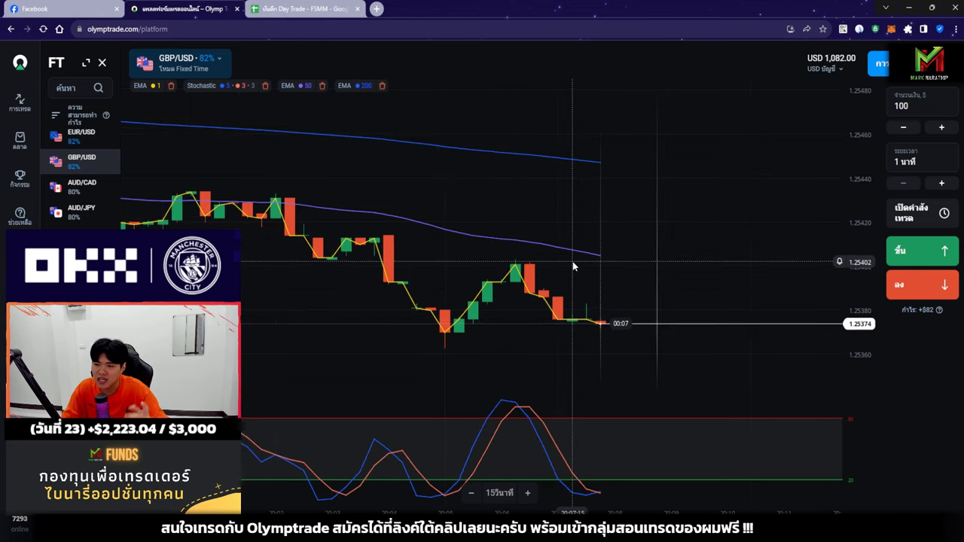
pyautogui.scroll(-5, 572, 265)
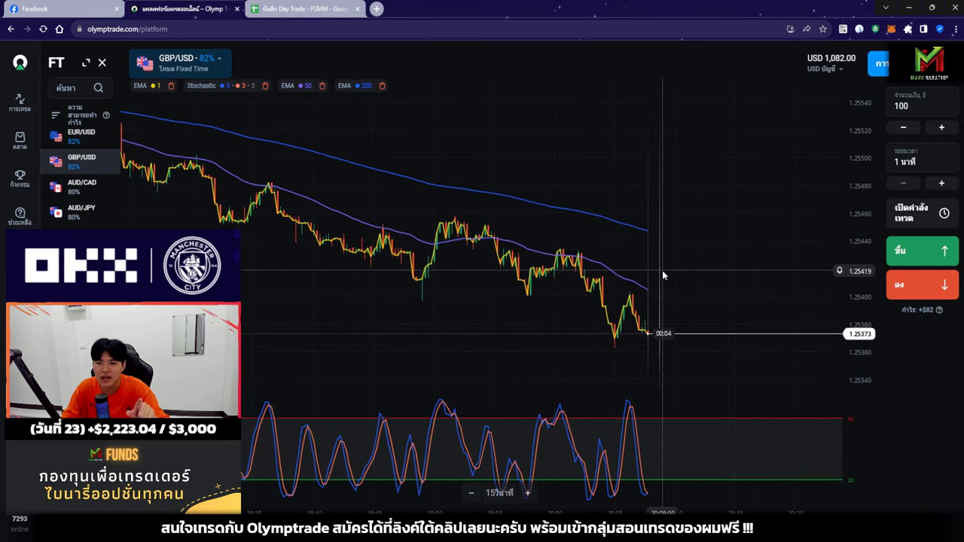
pyautogui.scroll(-3, 663, 276)
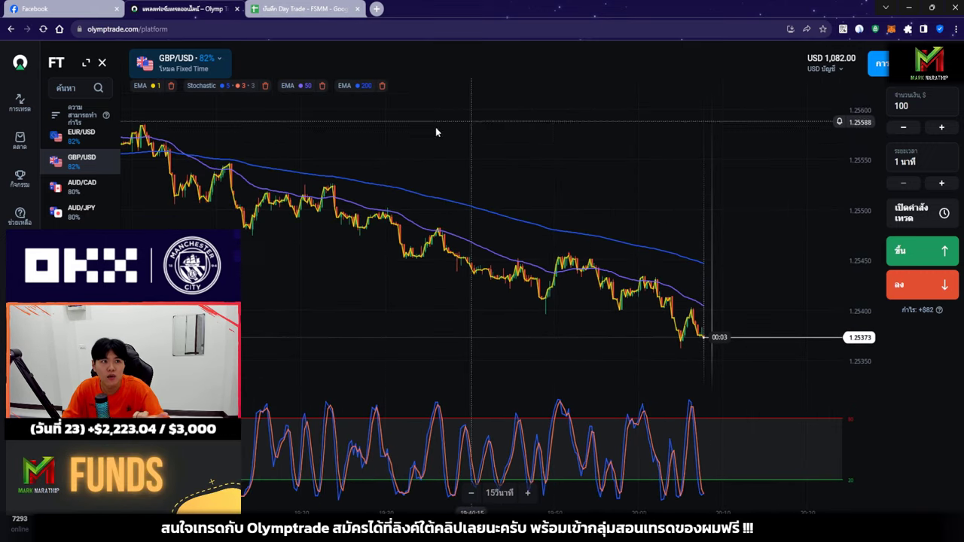
pyautogui.scroll(5, 731, 194)
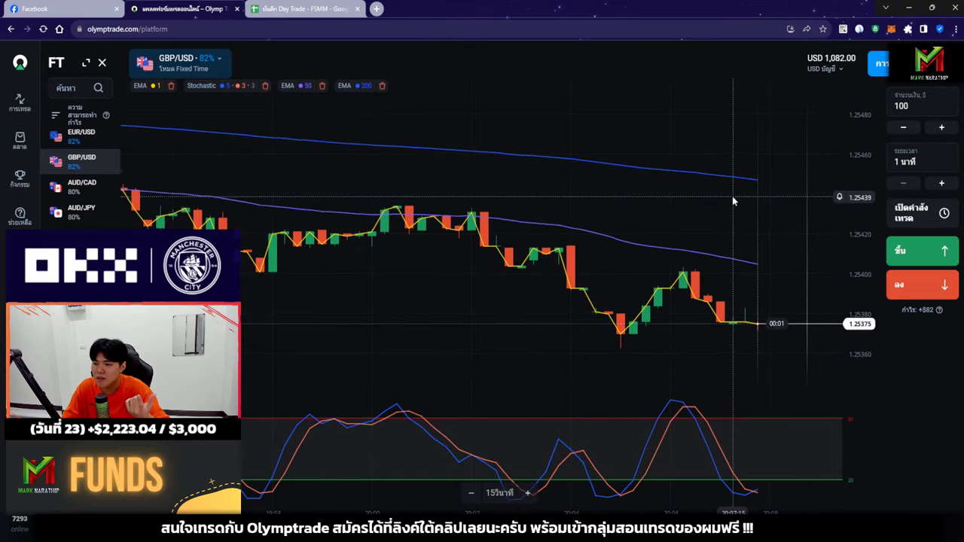
pyautogui.scroll(2, 732, 196)
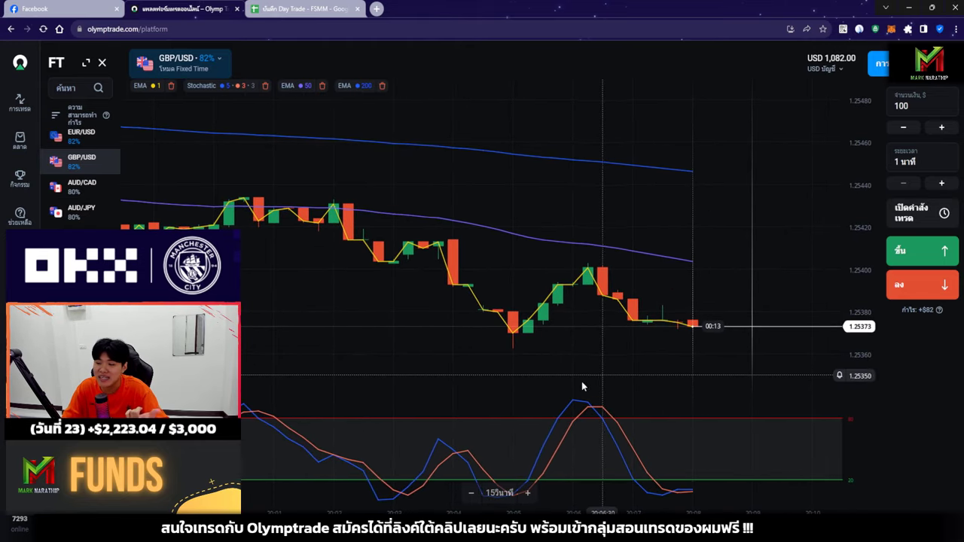
pyautogui.scroll(2, 629, 356)
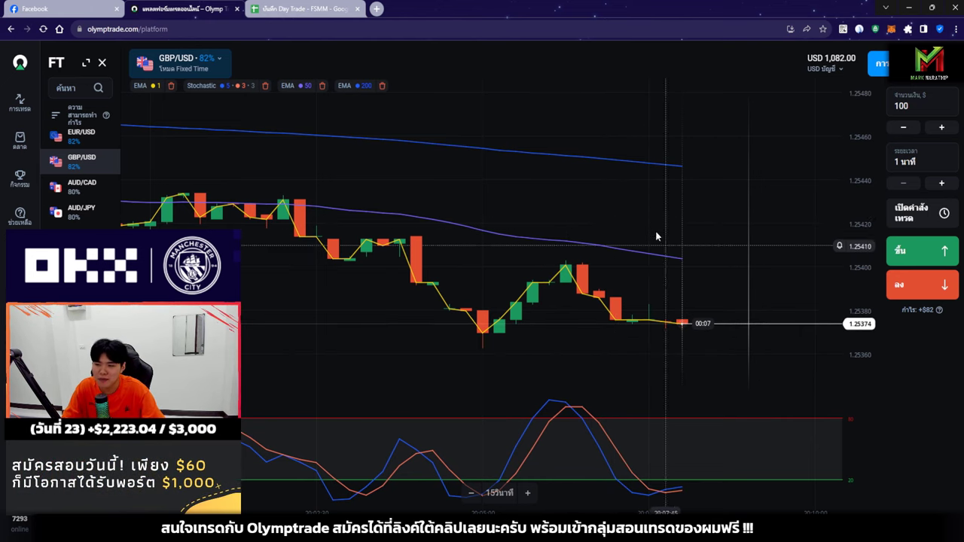
pyautogui.moveTo(706, 280); pyautogui.dragTo(672, 276)
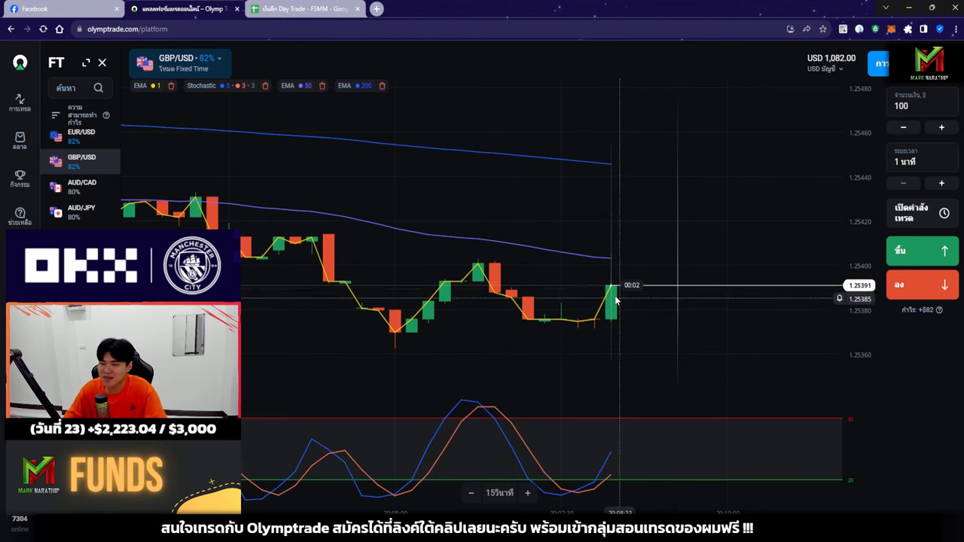
# Switch to the Google Sheets Day Trade log and record the first trade with a size of 100 and an ROI of 82%.
pyautogui.click(290, 11)
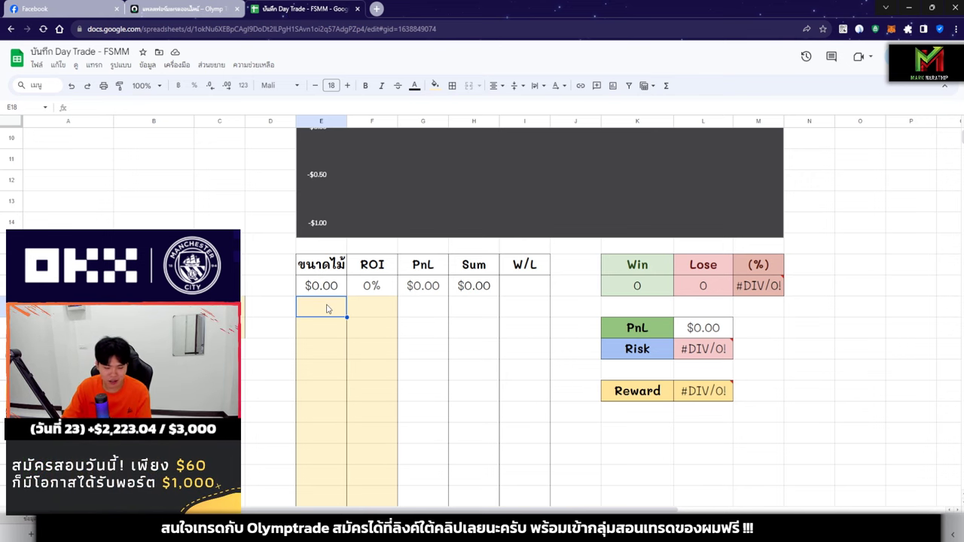
pyautogui.write('100')
pyautogui.press('Return')
pyautogui.click(181, 8)
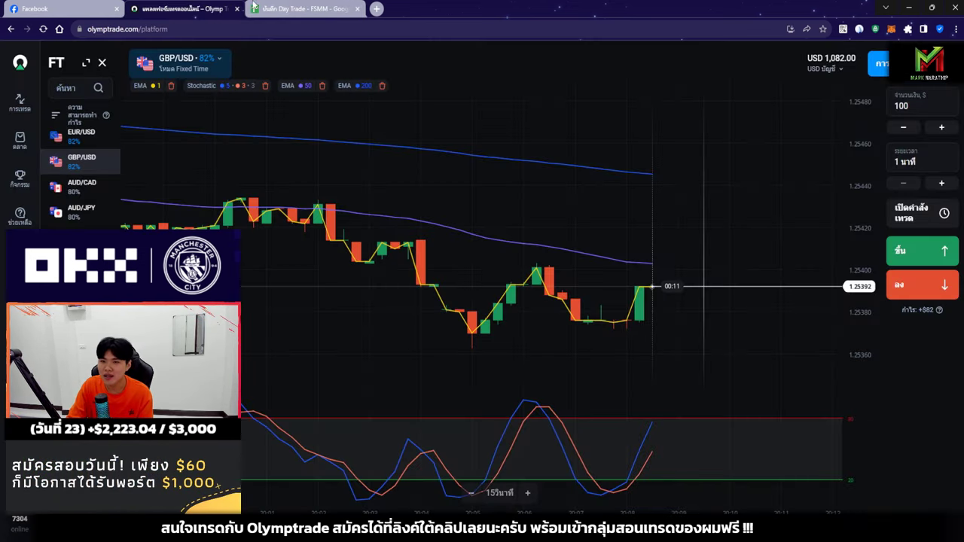
pyautogui.click(290, 11)
pyautogui.write('82')
pyautogui.press('Return')
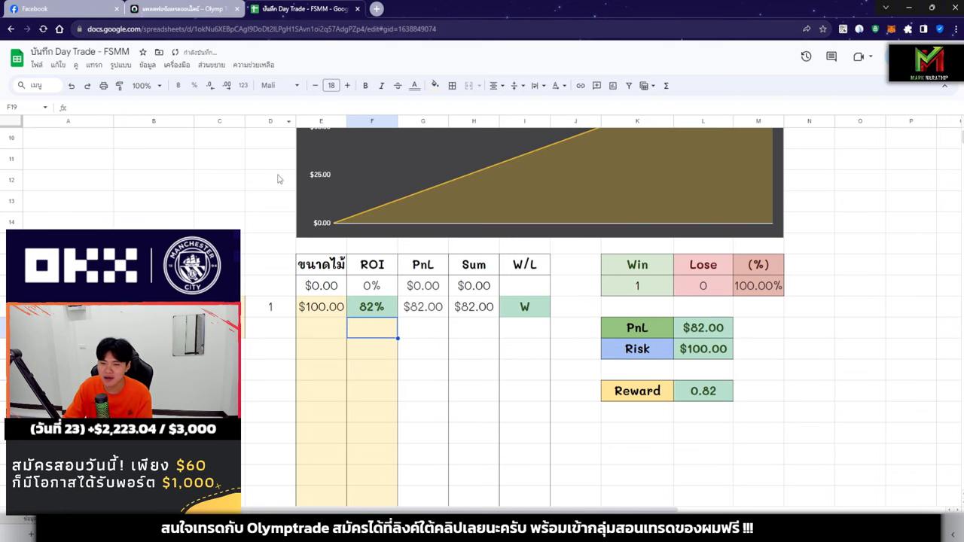
# Copy the first trade's size of 100 into the size cell of the second trade's row.
pyautogui.click(321, 314)
pyautogui.hotkey('ctrl', 'c')
pyautogui.press('Down')
pyautogui.hotkey('ctrl', 'v')
# Switch to Olymp Trade and open a 1-minute down position of $100 on EUR/AUD.
pyautogui.click(181, 8)
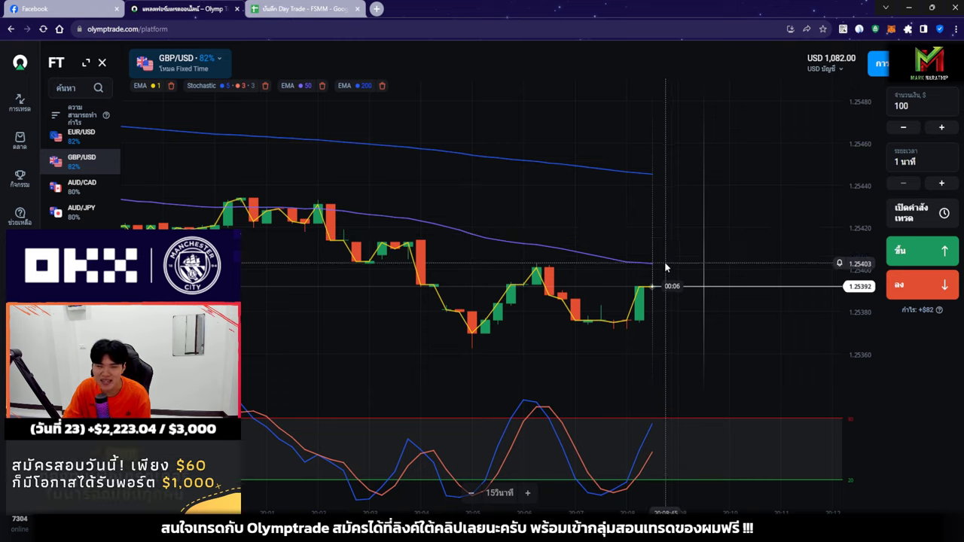
pyautogui.scroll(-4, 674, 286)
pyautogui.scroll(-3, 712, 292)
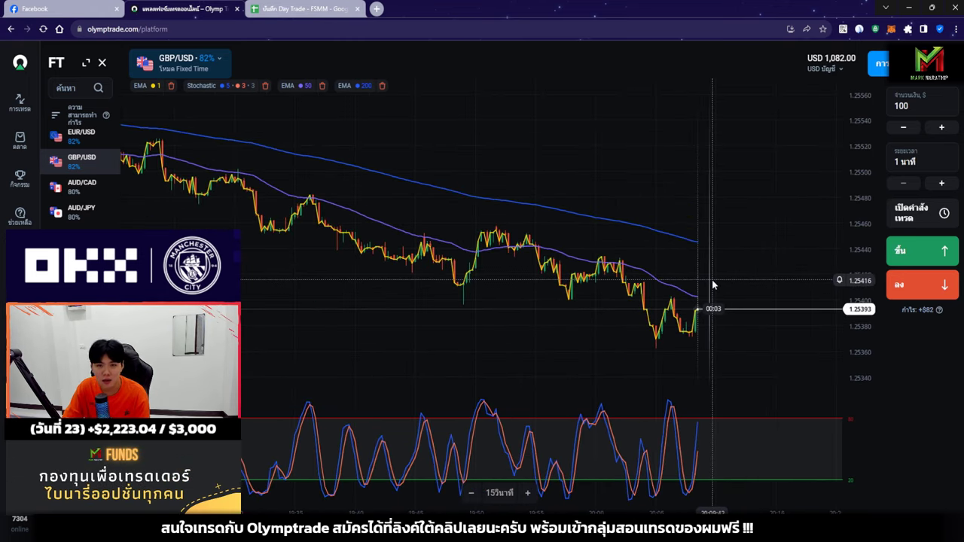
pyautogui.scroll(-2, 713, 286)
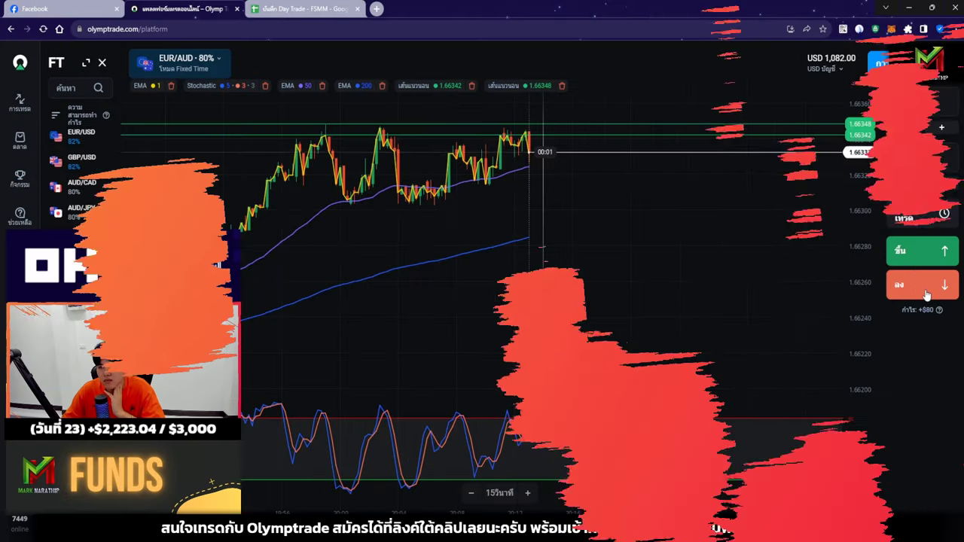
pyautogui.click(927, 292)
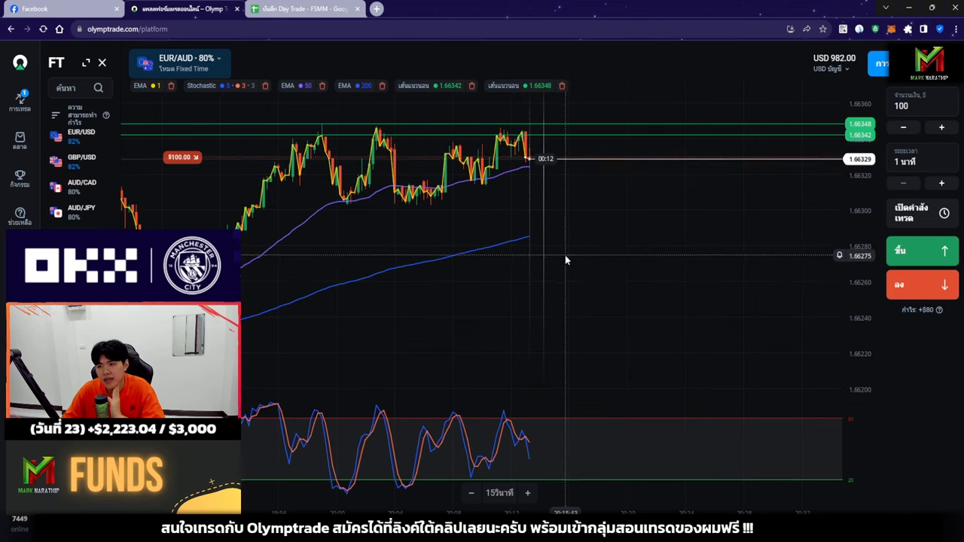
# Draw a rectangle around the recent sideways range of EUR/AUD candles, and clear the annotation.
pyautogui.scroll(3, 591, 256)
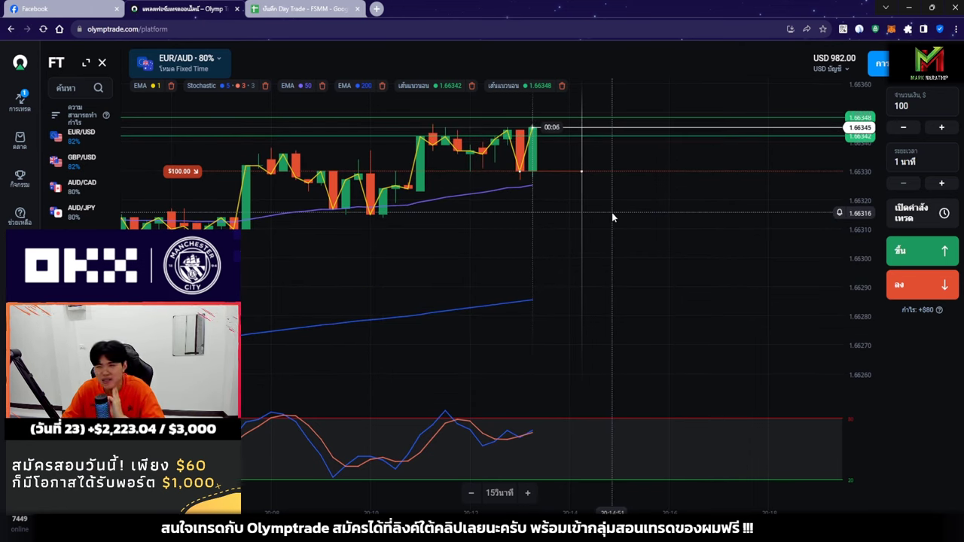
pyautogui.scroll(-3, 617, 211)
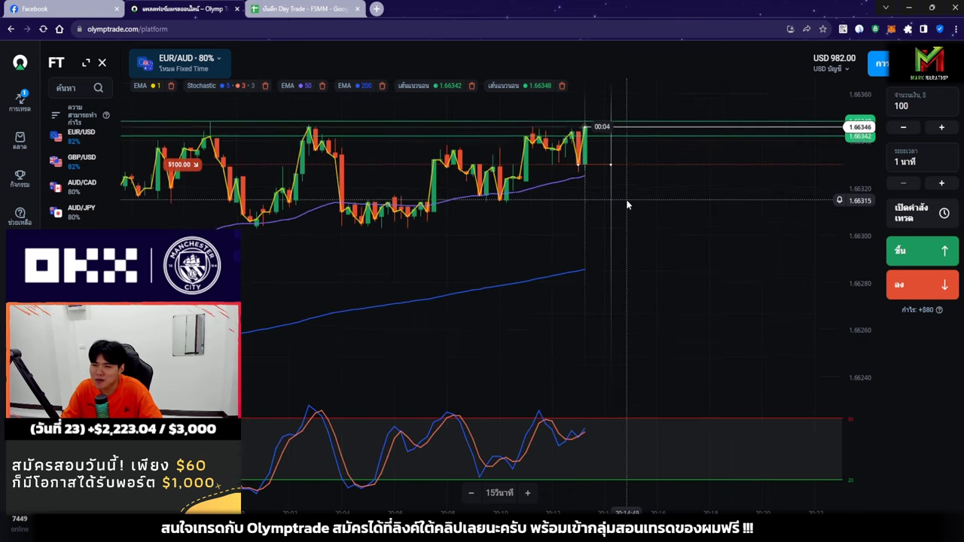
pyautogui.scroll(-2, 627, 202)
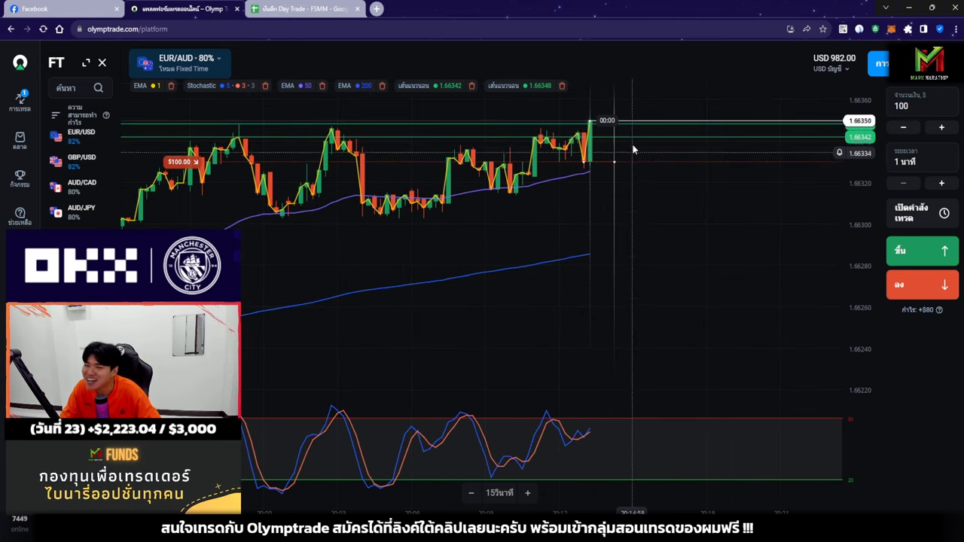
pyautogui.scroll(-2, 662, 181)
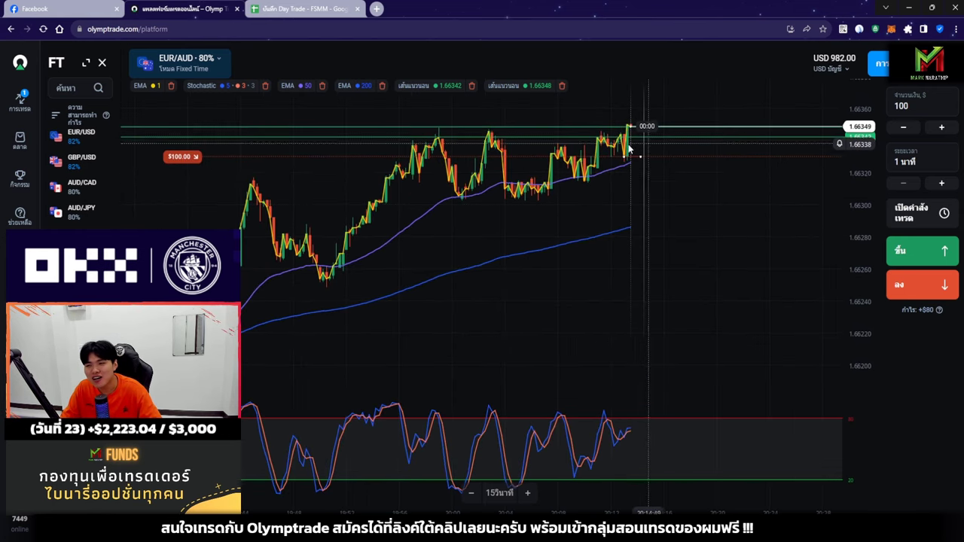
pyautogui.scroll(-2, 644, 162)
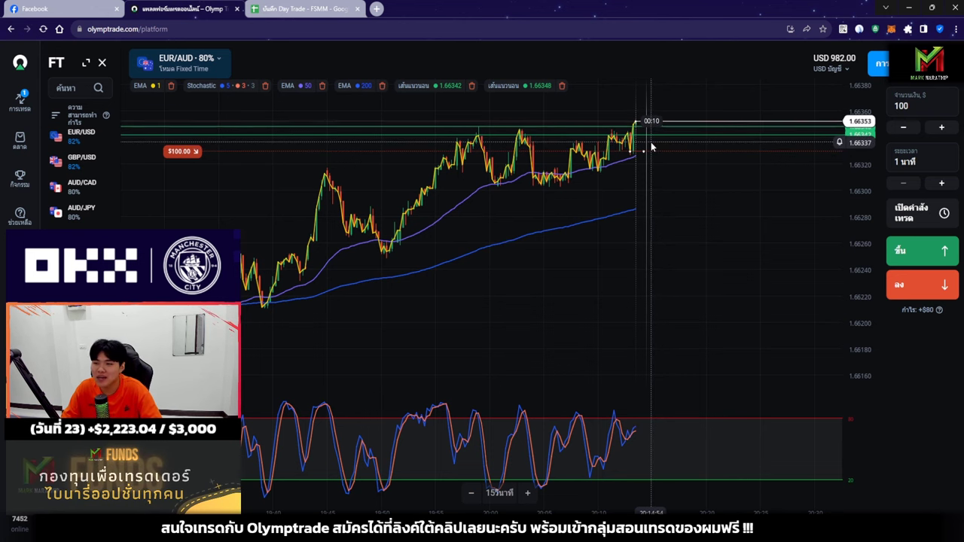
pyautogui.click(858, 29)
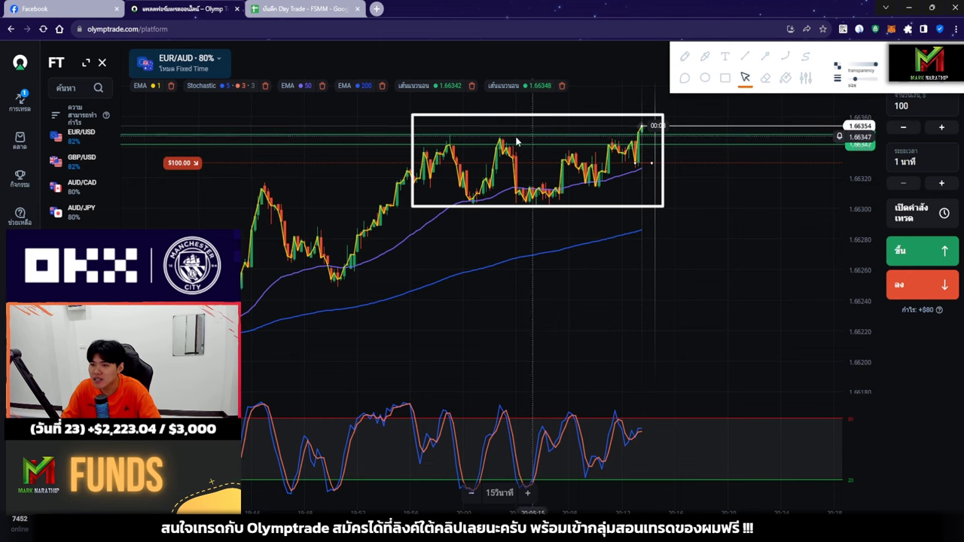
pyautogui.press('Escape')
# Examine the EUR/AUD candles against the two horizontal resistance lines, moving averages and Stochastic at close and wide zoom.
pyautogui.scroll(2, 737, 198)
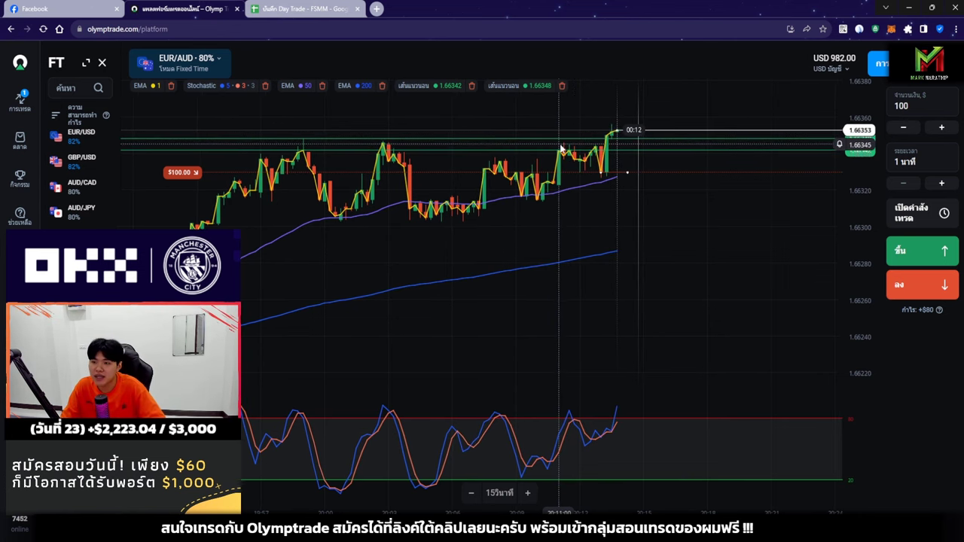
pyautogui.scroll(3, 620, 184)
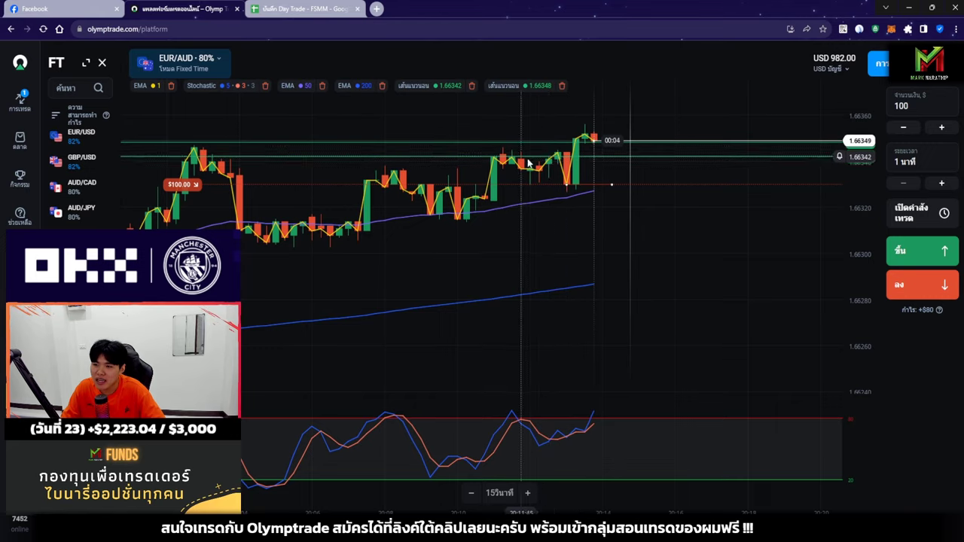
pyautogui.scroll(-4, 452, 158)
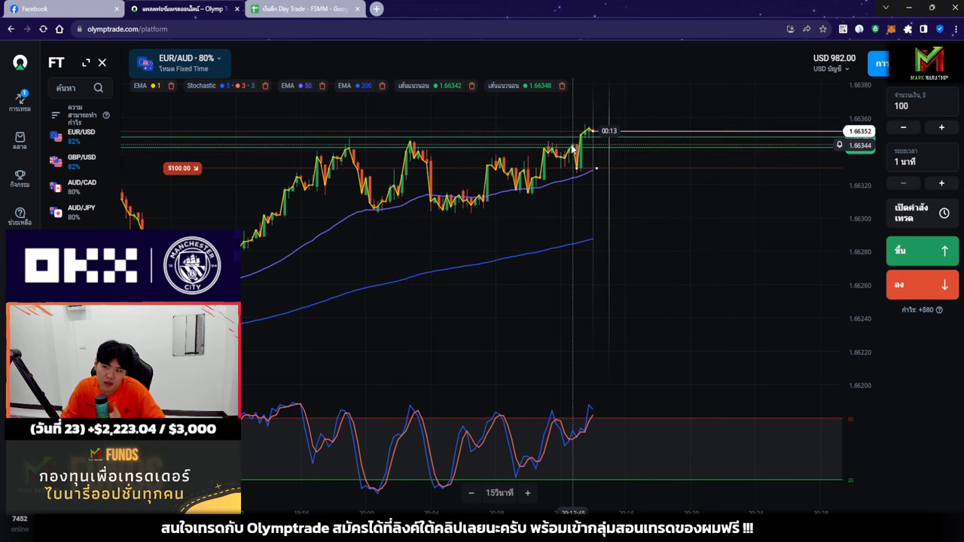
pyautogui.scroll(3, 569, 152)
pyautogui.scroll(1, 543, 155)
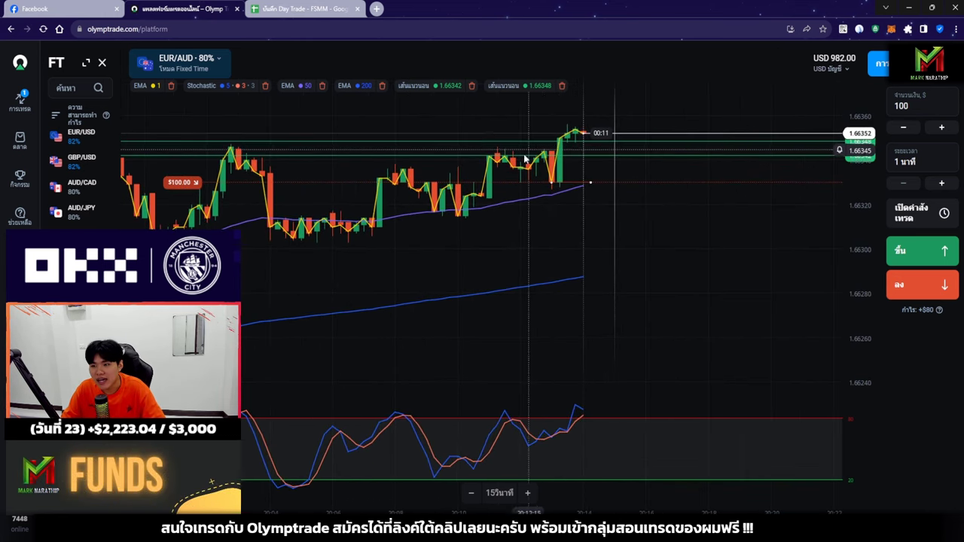
pyautogui.scroll(4, 583, 169)
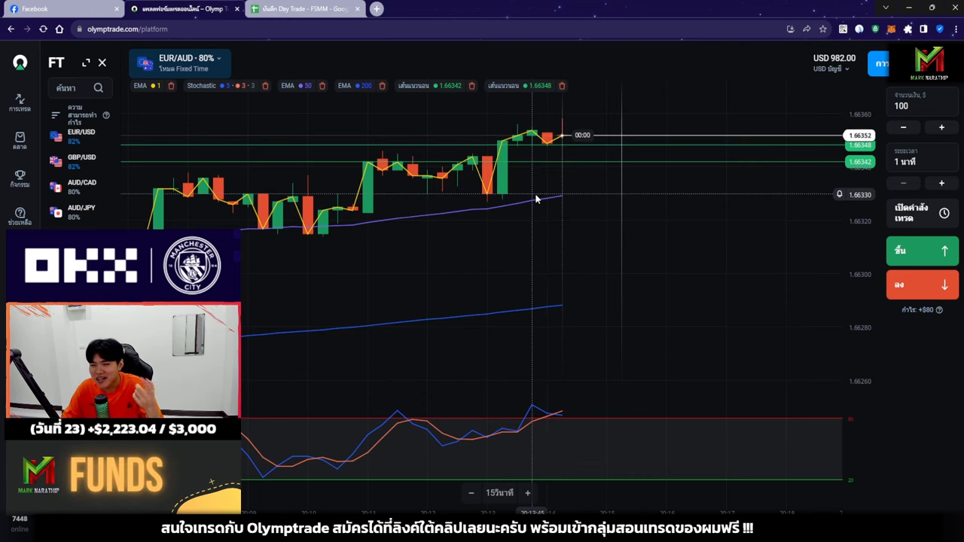
pyautogui.scroll(-5, 570, 226)
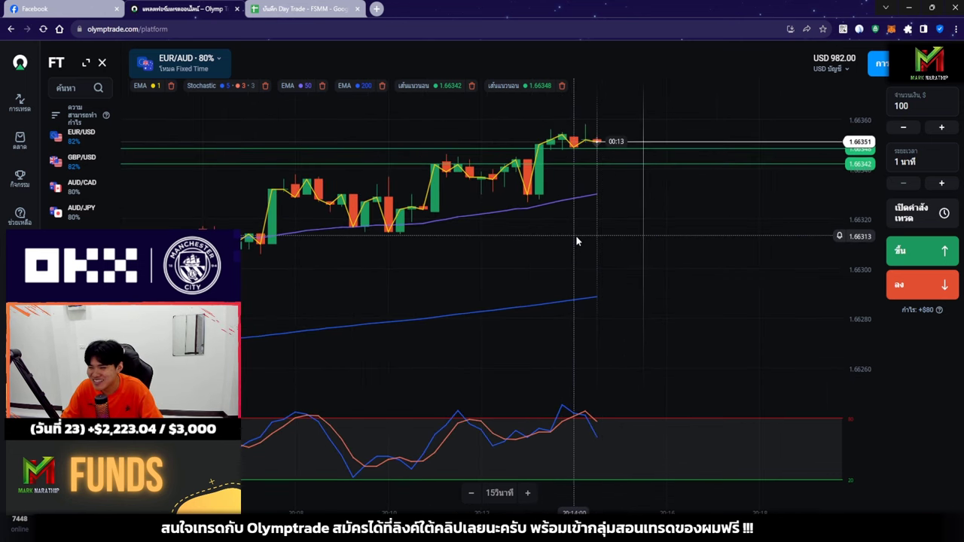
pyautogui.scroll(-3, 581, 248)
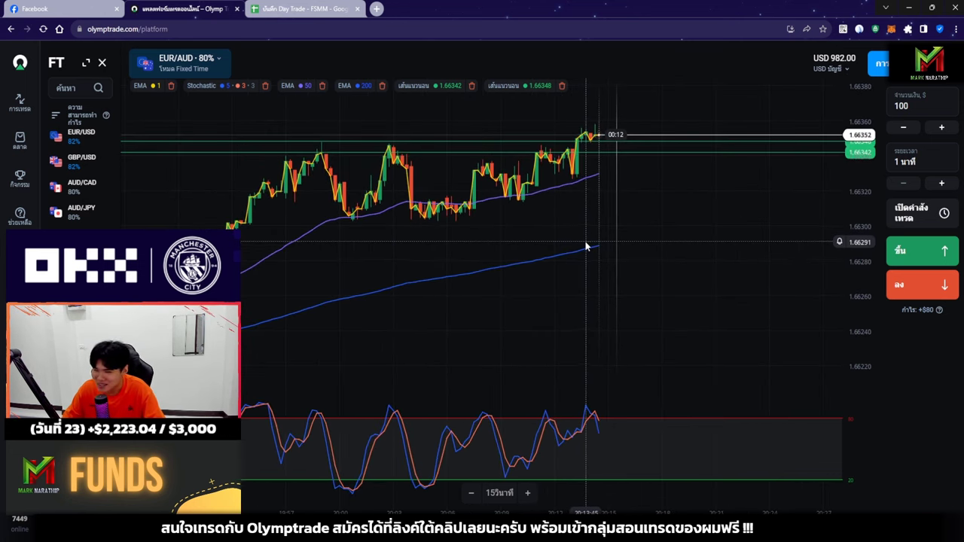
pyautogui.scroll(1, 587, 196)
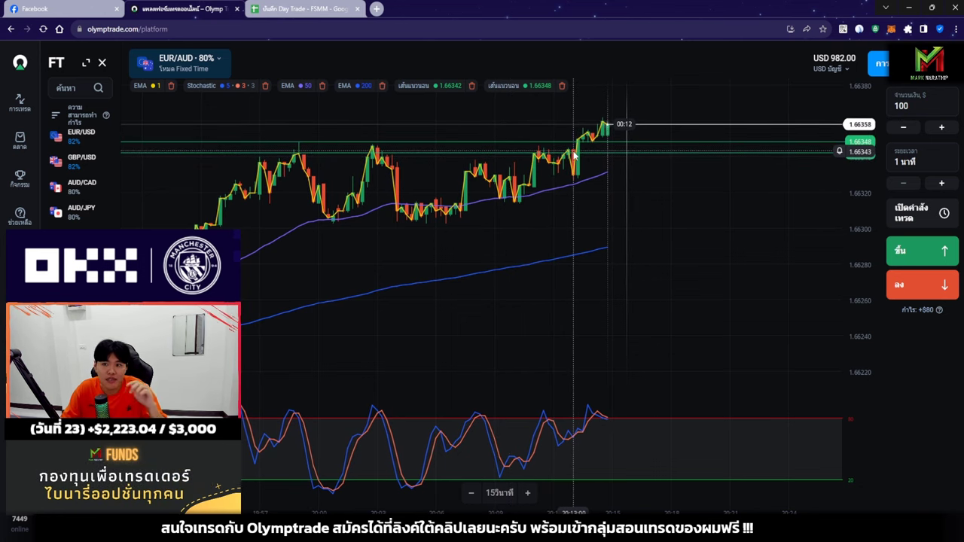
pyautogui.scroll(5, 588, 188)
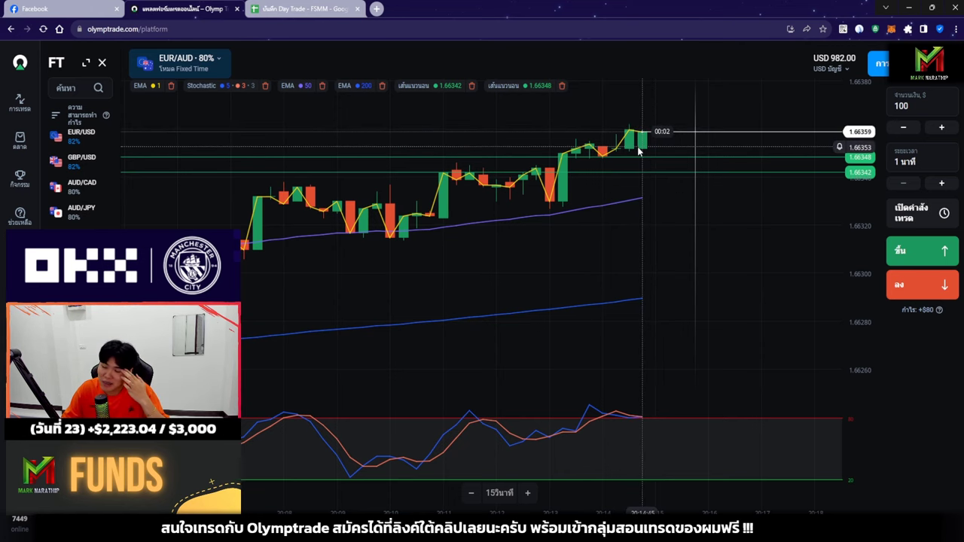
pyautogui.scroll(-2, 499, 243)
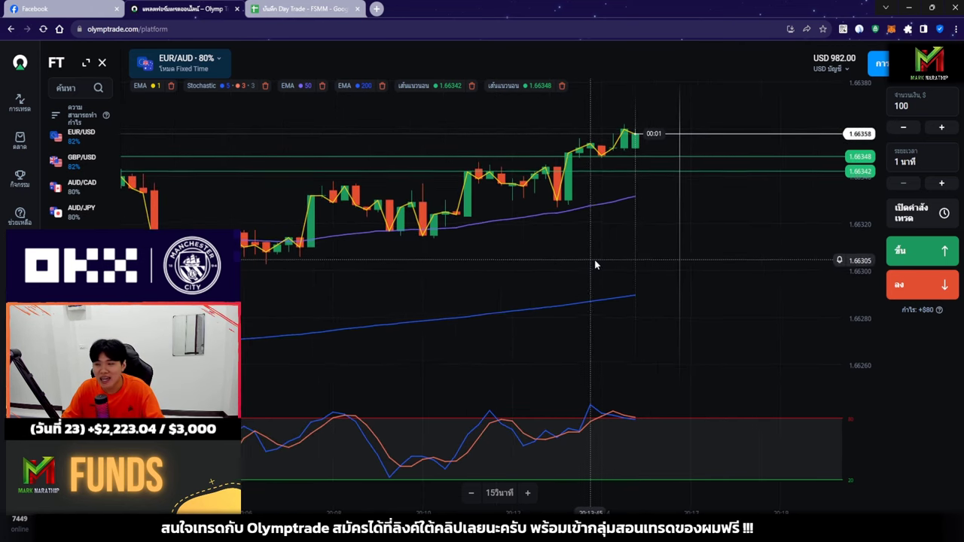
pyautogui.scroll(-3, 594, 262)
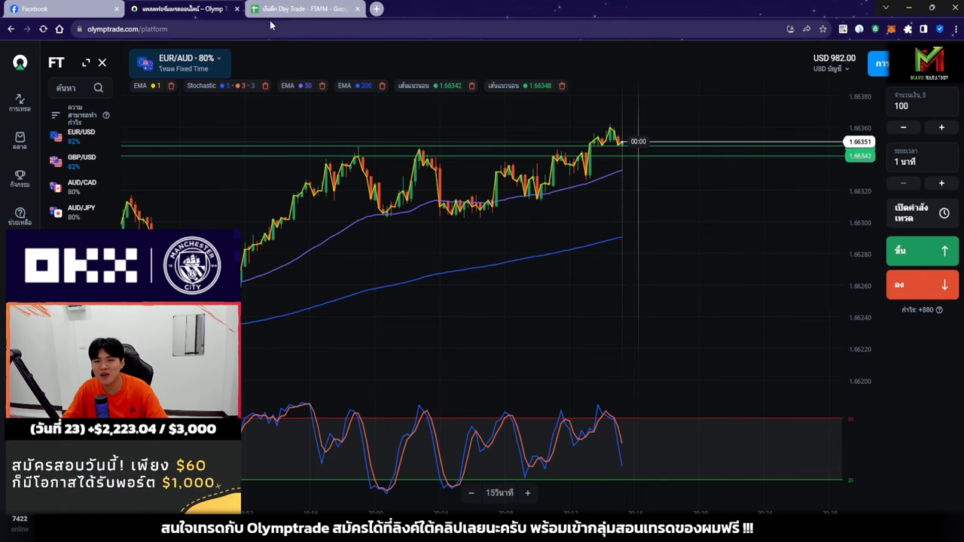
# Switch to the Google Sheets Day Trade log and record an ROI of -100% for the second trade.
pyautogui.hotkey('ctrl', 'Tab')
pyautogui.scroll(-2, 422, 286)
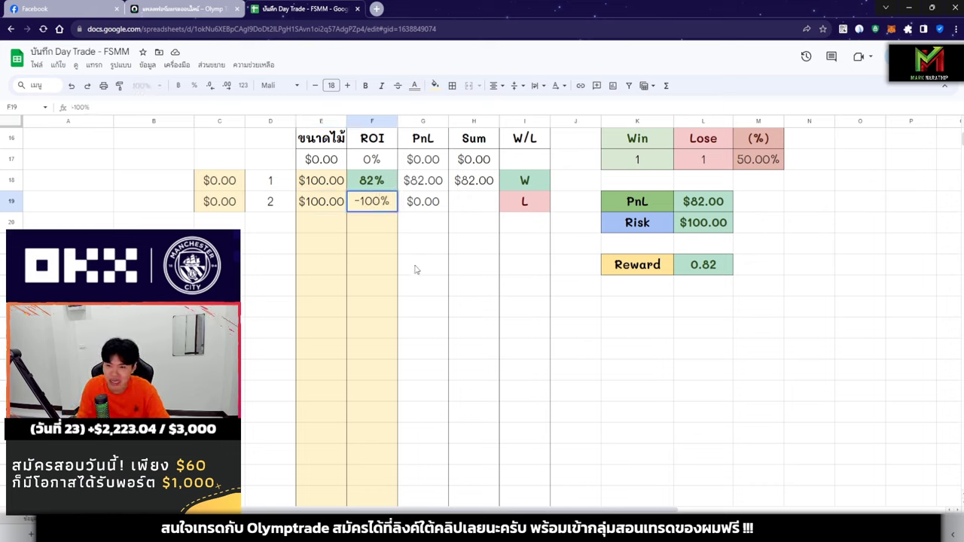
pyautogui.press('Return')
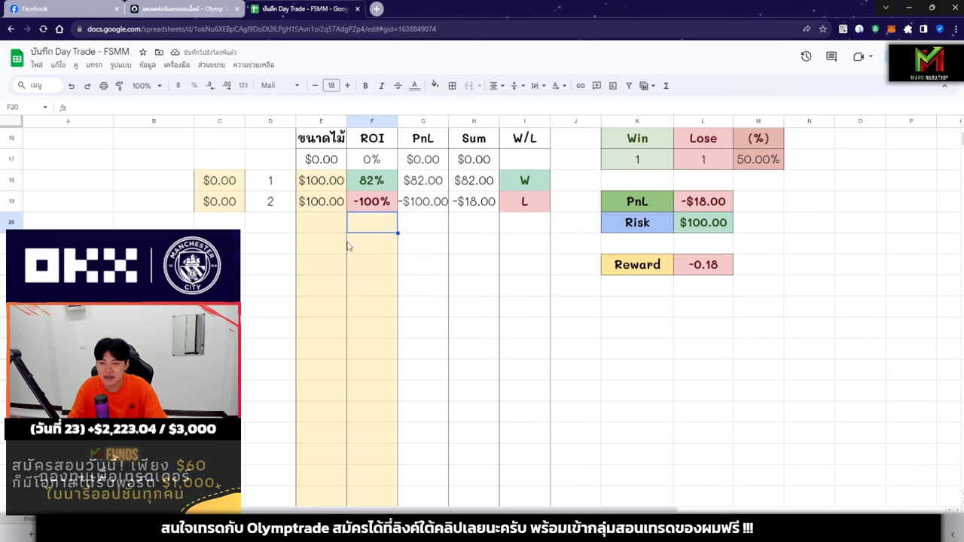
# Enter 250 as the third trade's size in the log.
pyautogui.press('Left')
pyautogui.write('250')
pyautogui.press('Return')
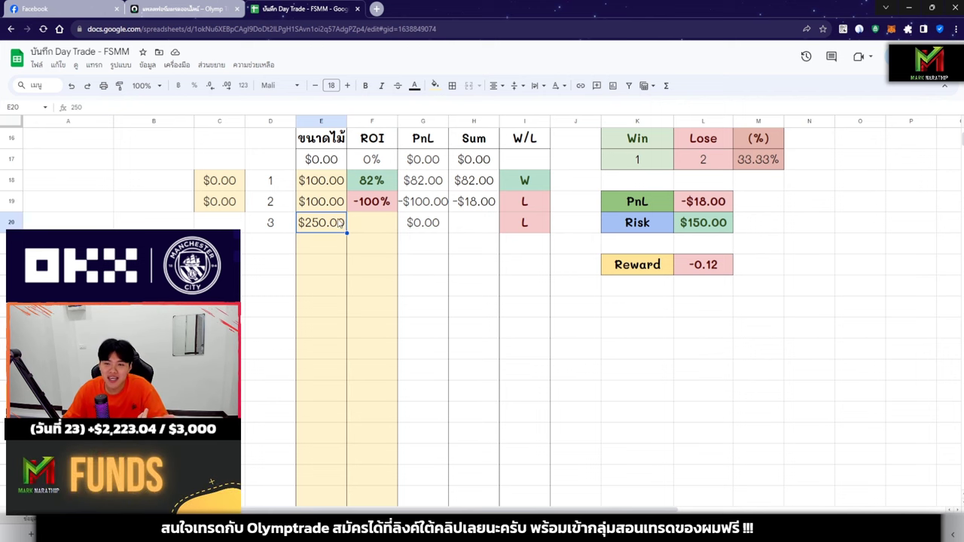
# Switch to Olymp Trade, set the amount to 250 and open a 1-minute down position on EUR/AUD.
pyautogui.click(194, 13)
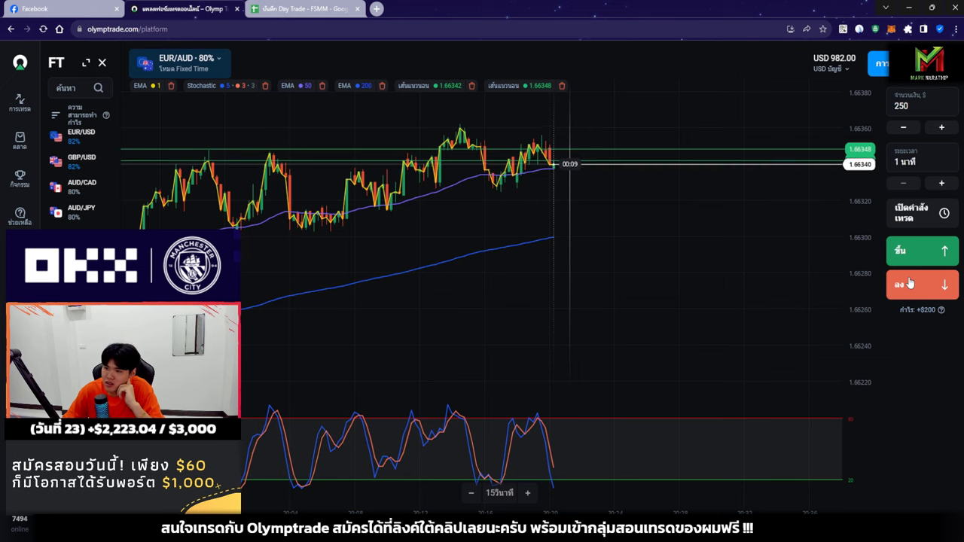
pyautogui.scroll(-5, 731, 260)
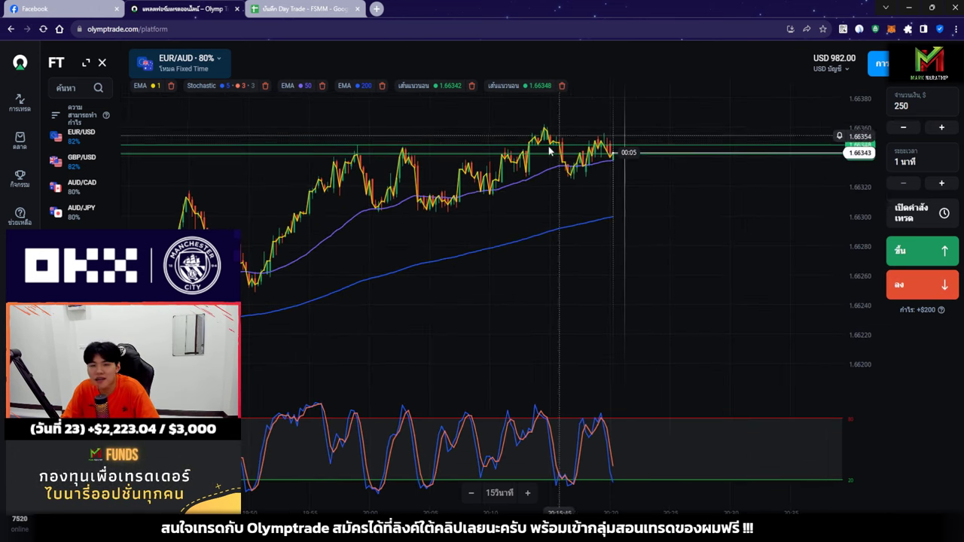
pyautogui.scroll(2, 665, 215)
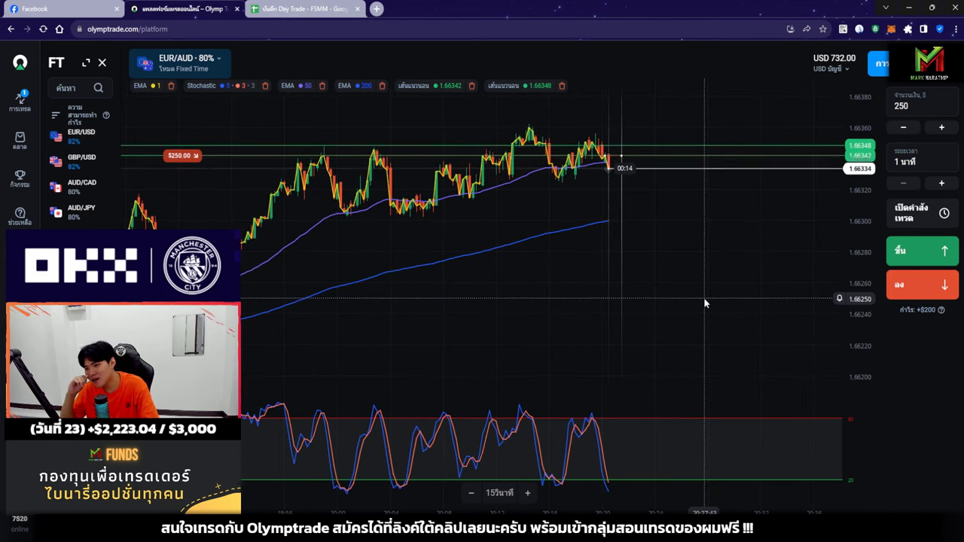
# Examine the EUR/AUD price relative to the $250 entry level and moving averages until the trade expires.
pyautogui.scroll(-1, 590, 198)
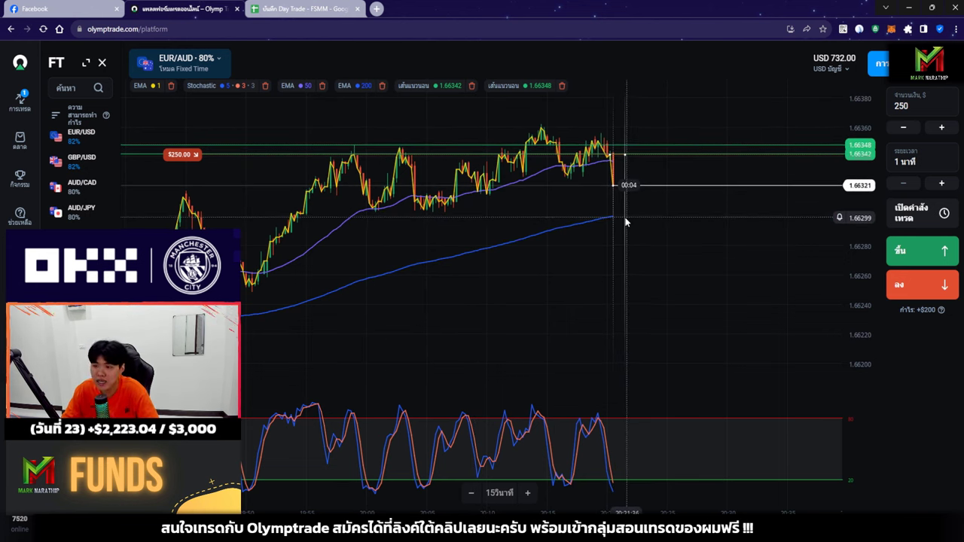
pyautogui.scroll(3, 668, 194)
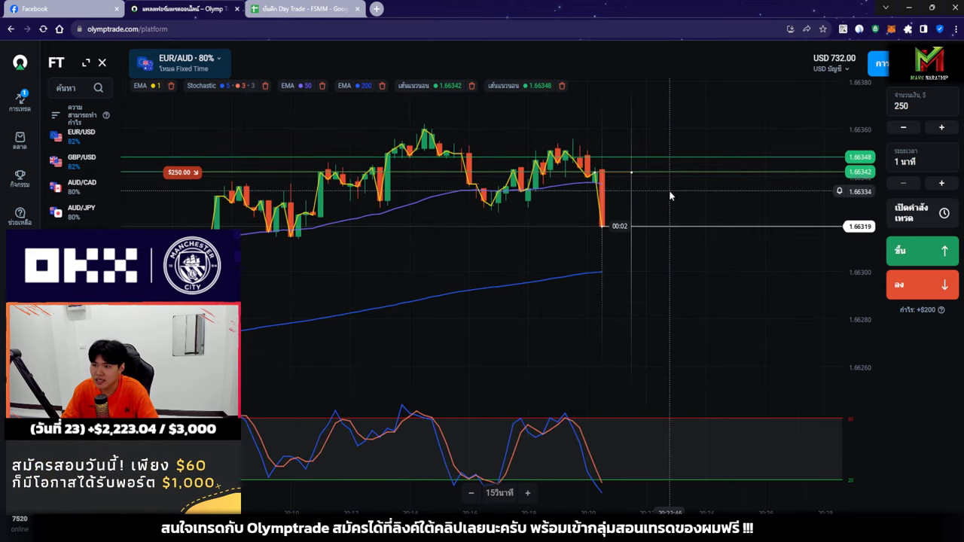
pyautogui.scroll(3, 668, 189)
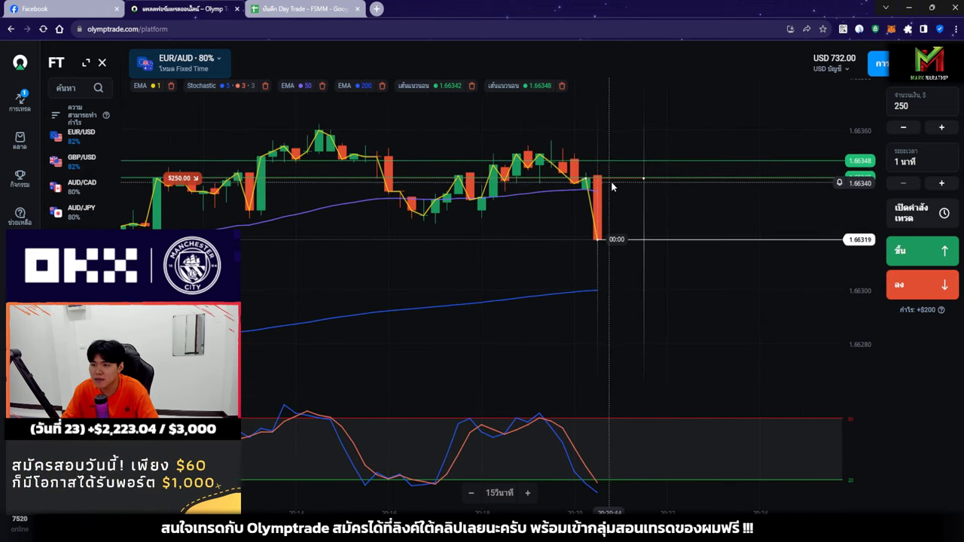
pyautogui.scroll(2, 612, 186)
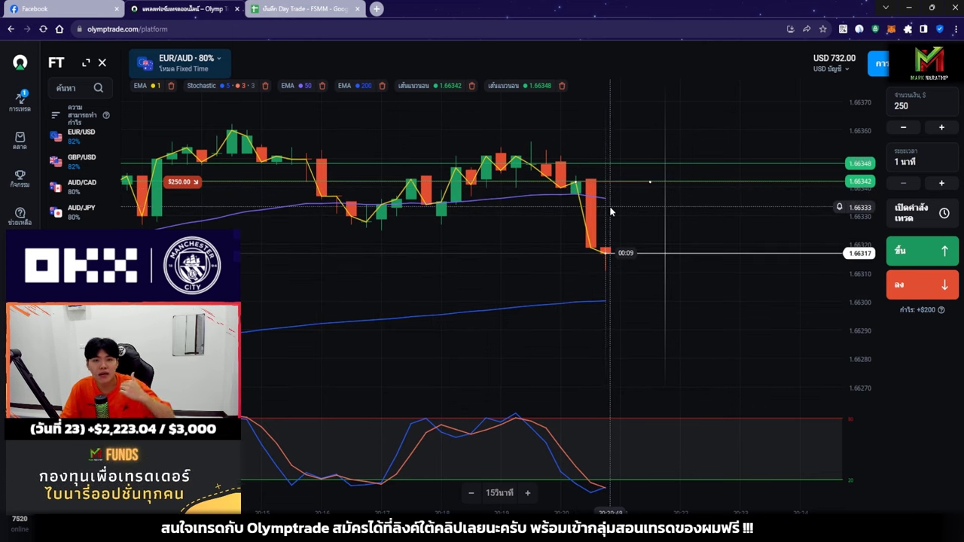
pyautogui.scroll(-5, 614, 216)
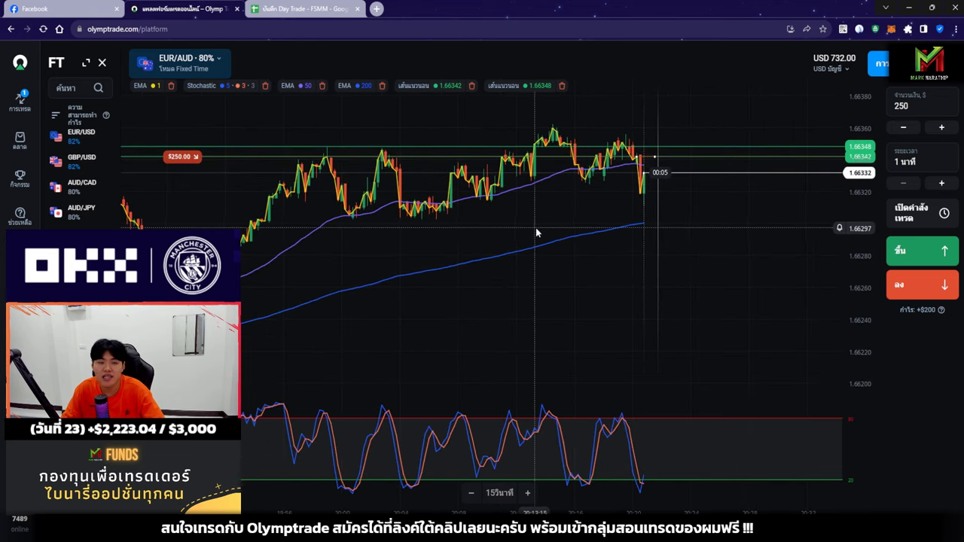
pyautogui.scroll(-1, 535, 230)
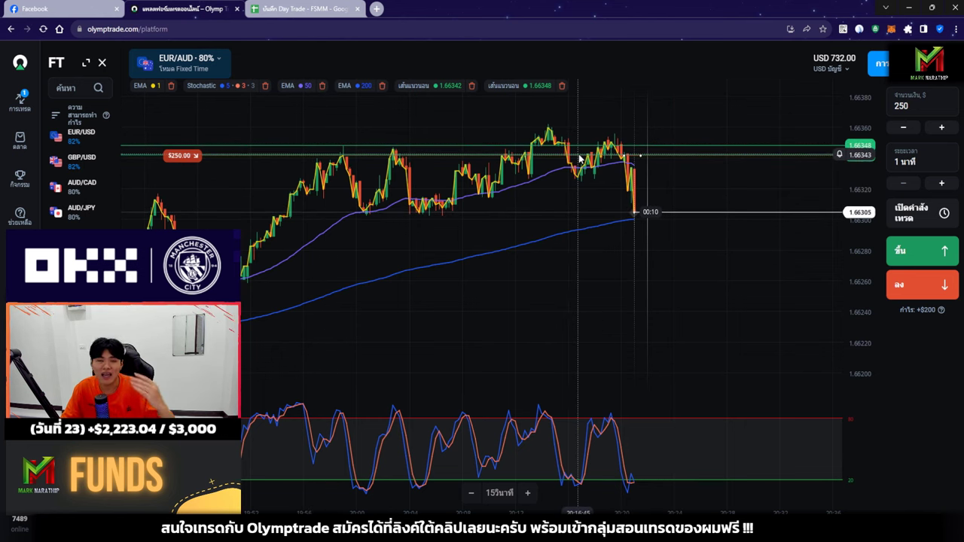
pyautogui.scroll(5, 581, 158)
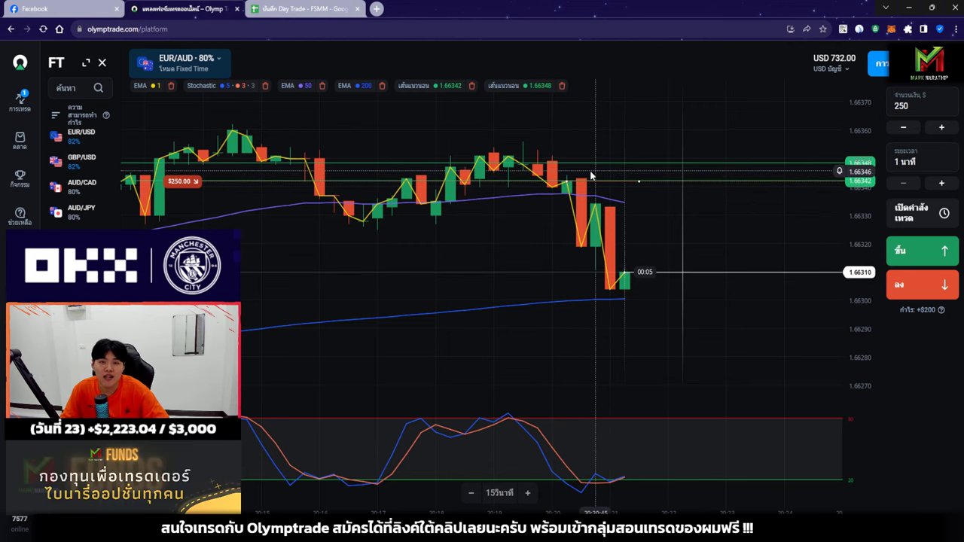
pyautogui.scroll(2, 647, 221)
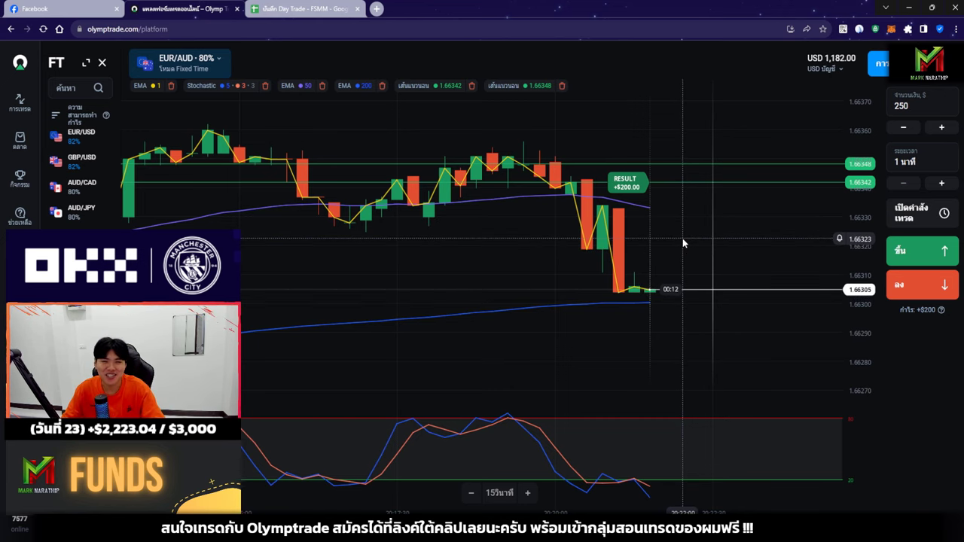
# Examine the wider EUR/AUD price history against the moving averages and the two horizontal levels.
pyautogui.scroll(-8, 683, 238)
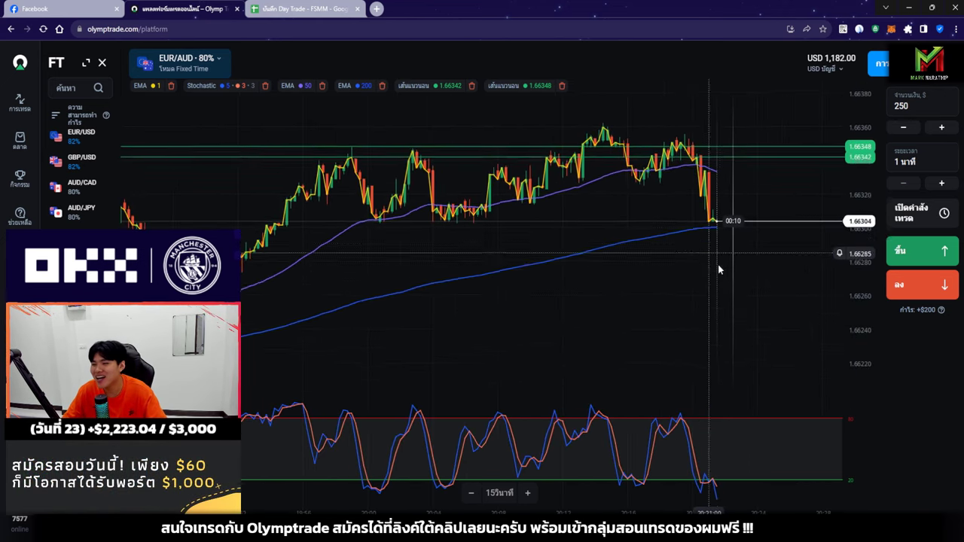
pyautogui.scroll(-5, 718, 269)
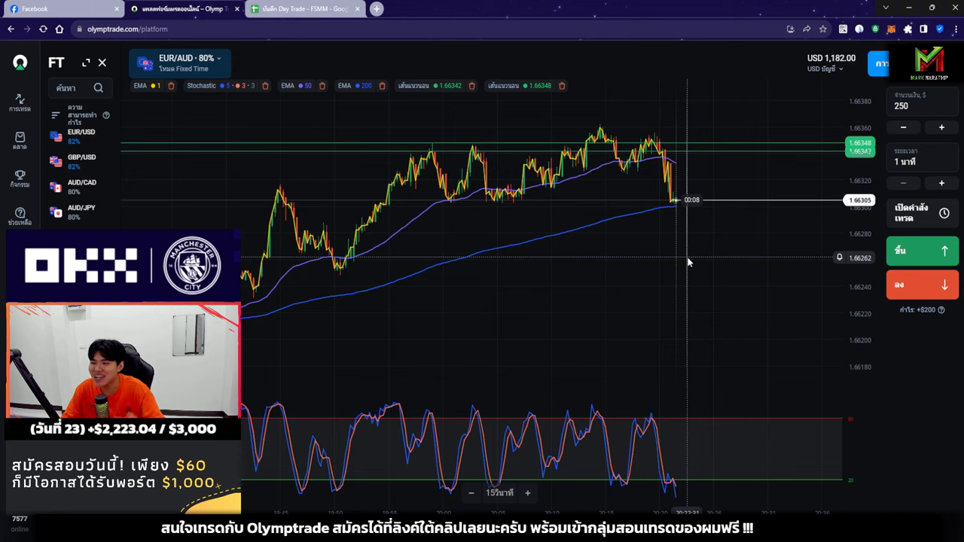
pyautogui.scroll(-2, 690, 260)
pyautogui.scroll(-2, 689, 252)
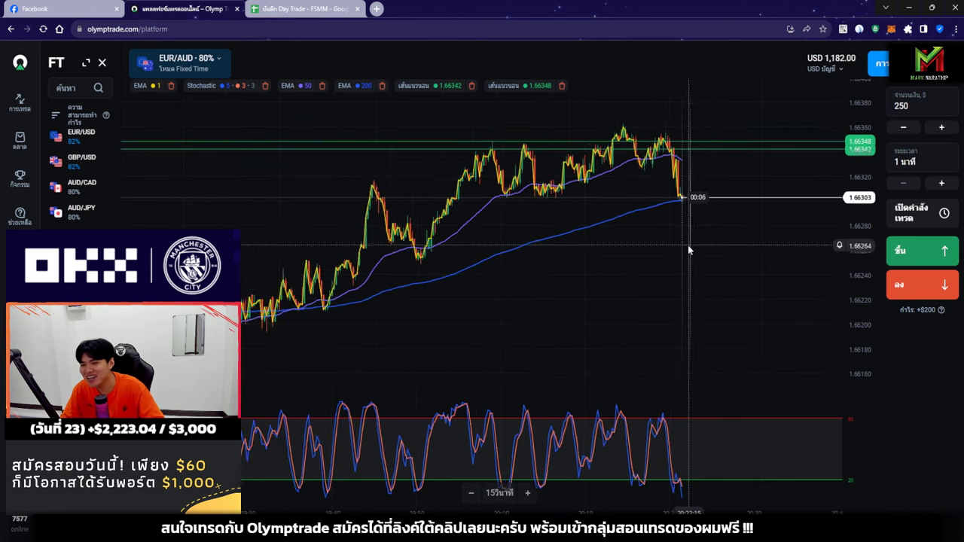
pyautogui.scroll(-2, 688, 245)
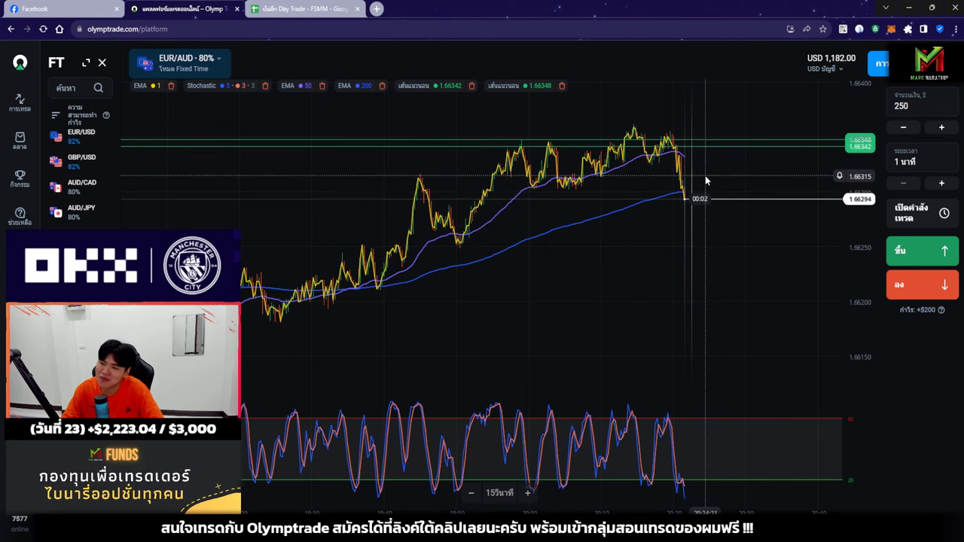
pyautogui.scroll(2, 708, 183)
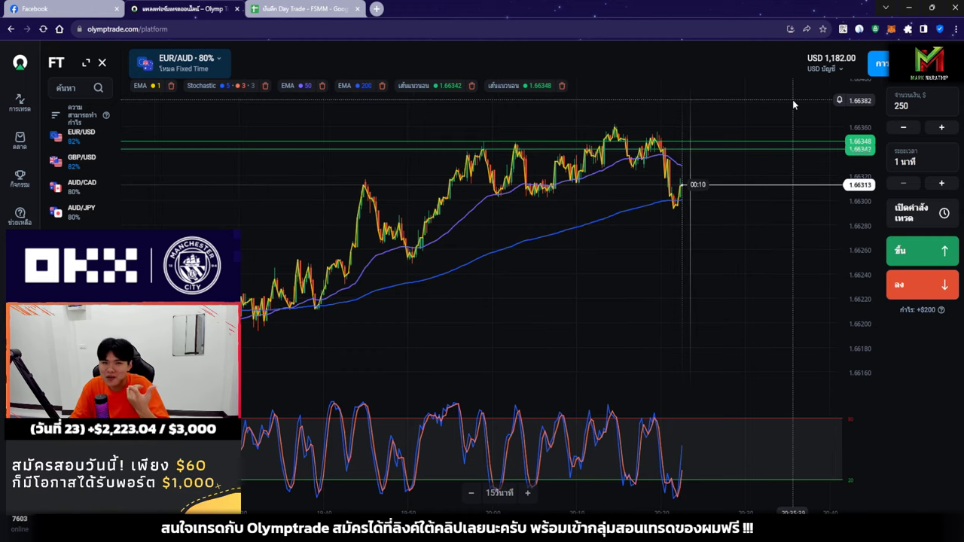
# Switch to the Google Sheets Day Trade log, record an ROI of 80% for the third trade and enter 100 as the fourth trade's size.
pyautogui.click(301, 8)
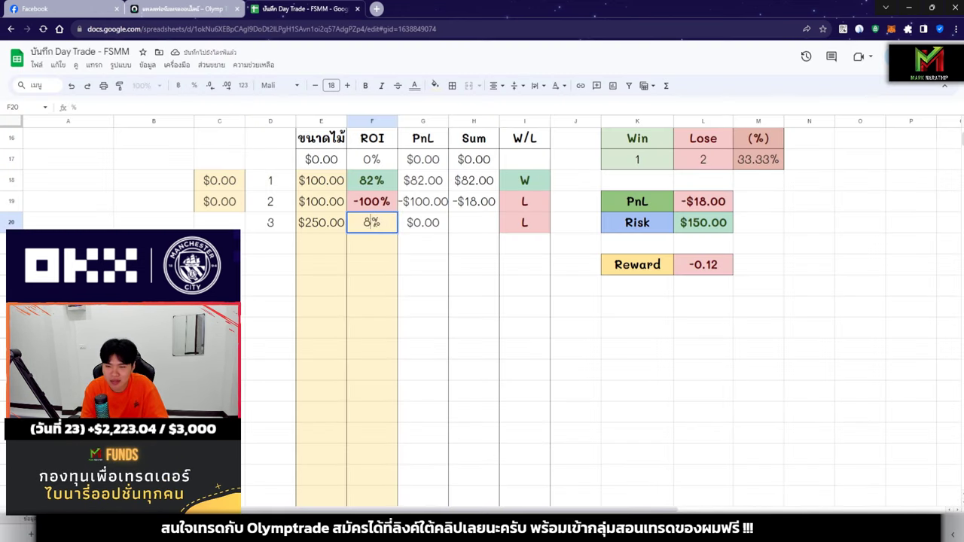
pyautogui.click(380, 244)
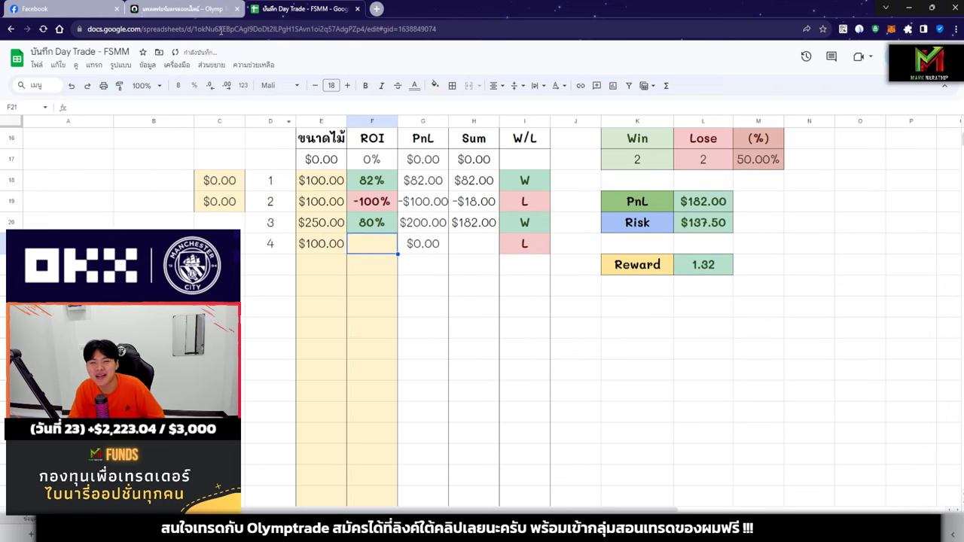
# Switch to Olymp Trade and open a 1-minute up position of $100 on AUD/JPY.
pyautogui.click(215, 8)
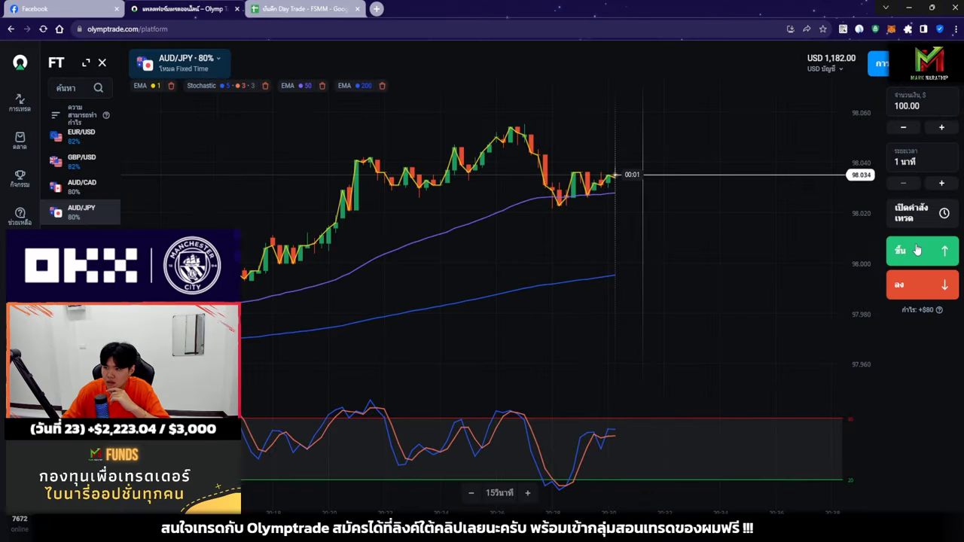
pyautogui.click(917, 250)
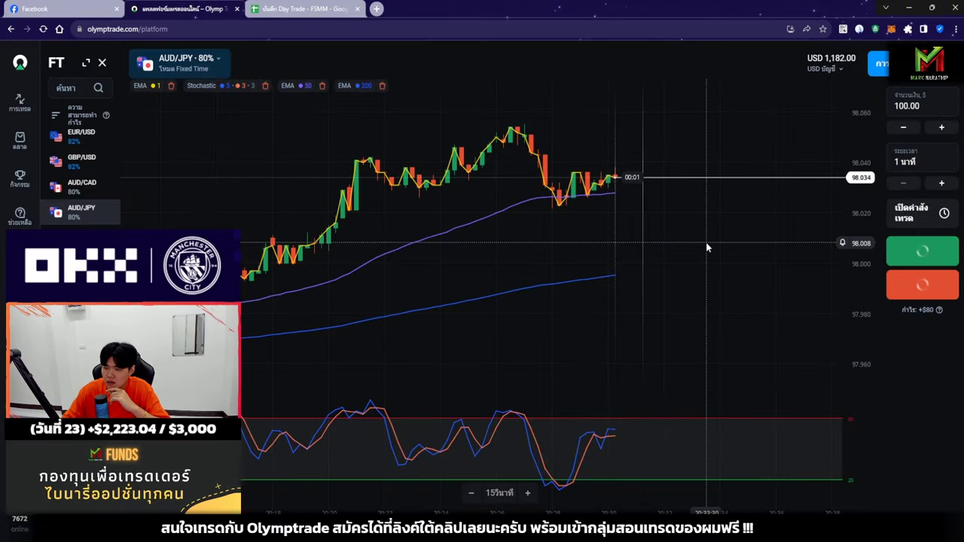
# Examine the AUD/JPY price relative to the $100 entry level and the moving averages at closer and wider ranges.
pyautogui.scroll(3, 672, 217)
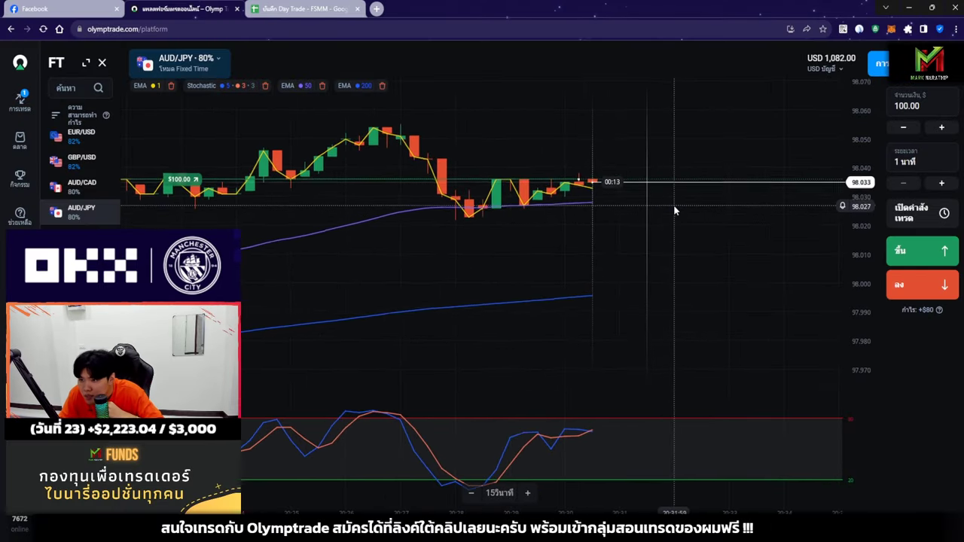
pyautogui.scroll(-4, 674, 205)
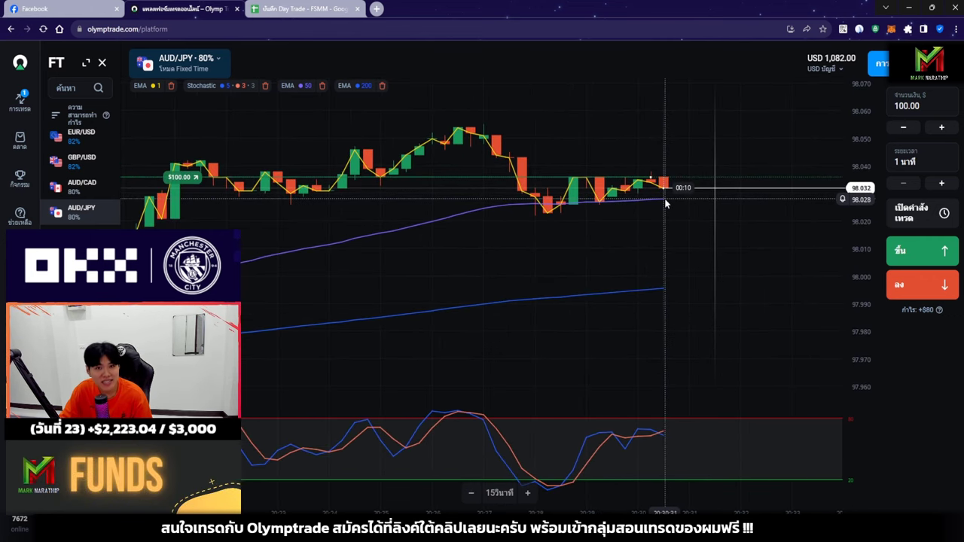
pyautogui.scroll(2, 684, 217)
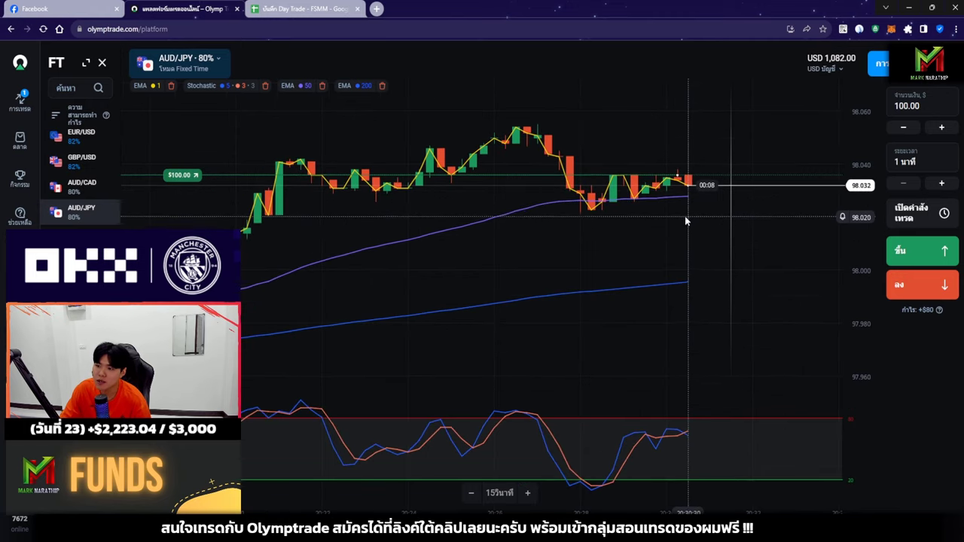
pyautogui.scroll(-2, 692, 185)
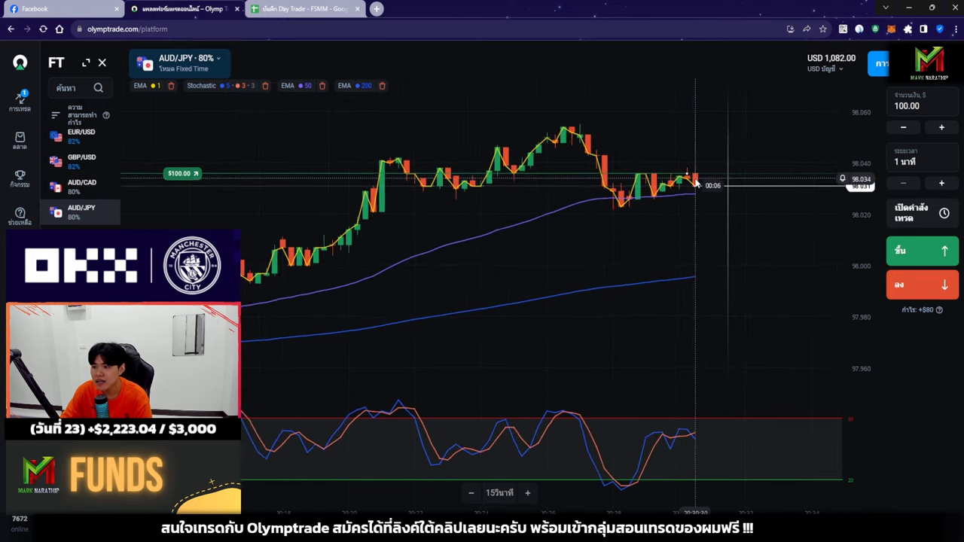
pyautogui.scroll(-2, 687, 190)
pyautogui.scroll(-2, 662, 216)
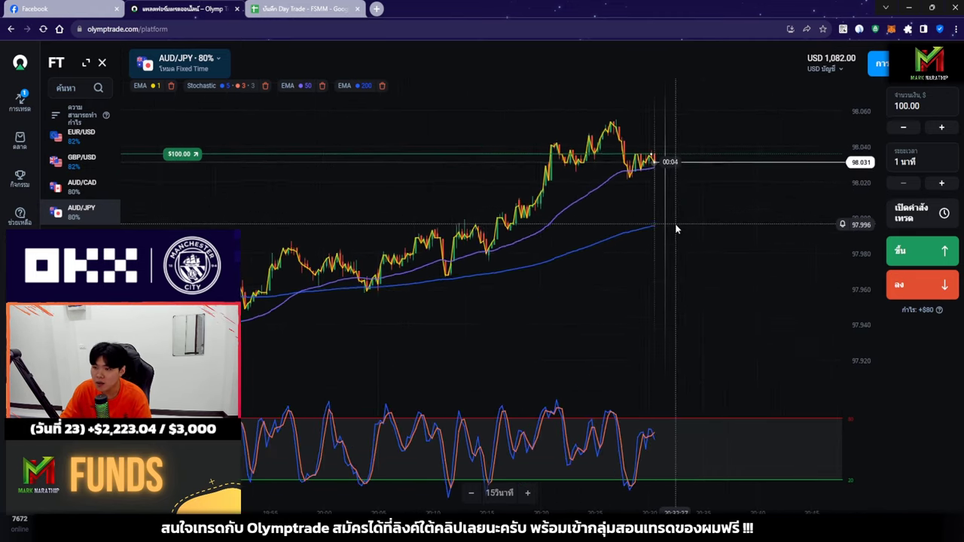
pyautogui.scroll(-2, 687, 230)
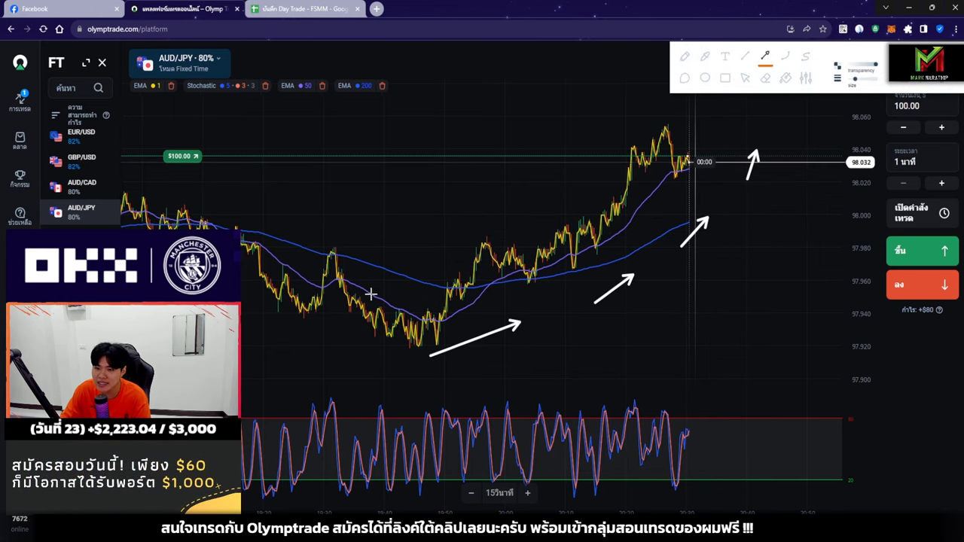
# Draw arrows along the upper side of the rising AUD/JPY price to illustrate the uptrend, and clear all annotations from the chart.
pyautogui.moveTo(370, 293); pyautogui.dragTo(441, 254)
pyautogui.moveTo(498, 226); pyautogui.dragTo(531, 200)
pyautogui.moveTo(550, 189); pyautogui.dragTo(617, 132)
pyautogui.moveTo(625, 119); pyautogui.dragTo(636, 112)
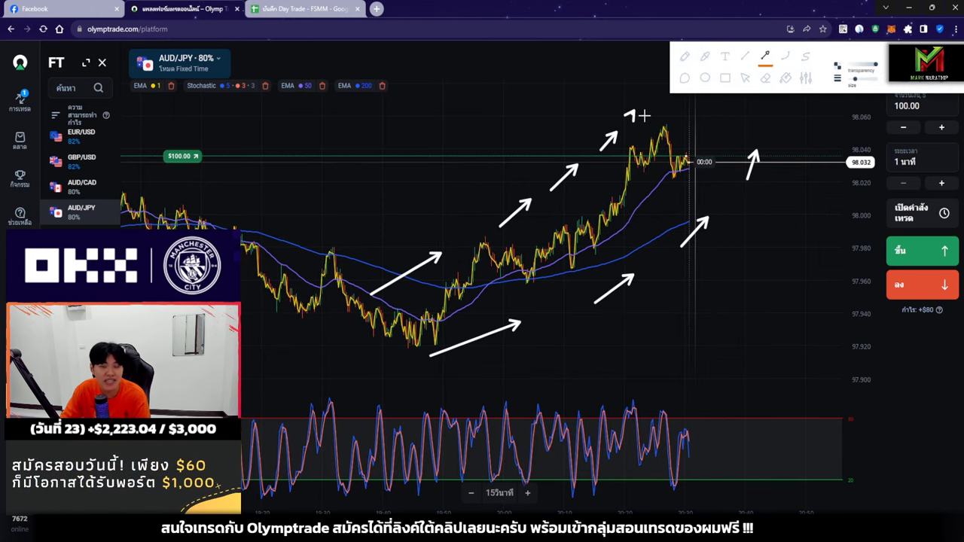
pyautogui.click(745, 78)
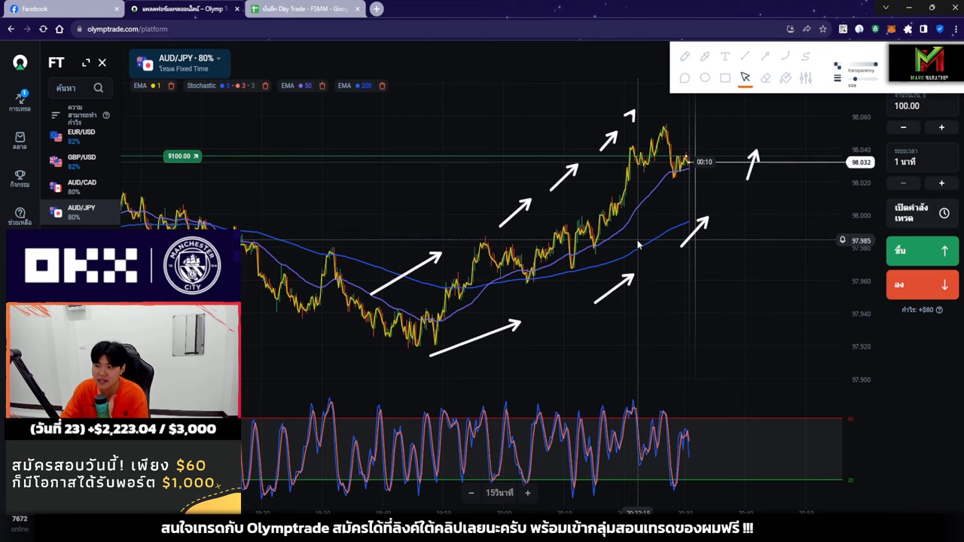
pyautogui.click(799, 81)
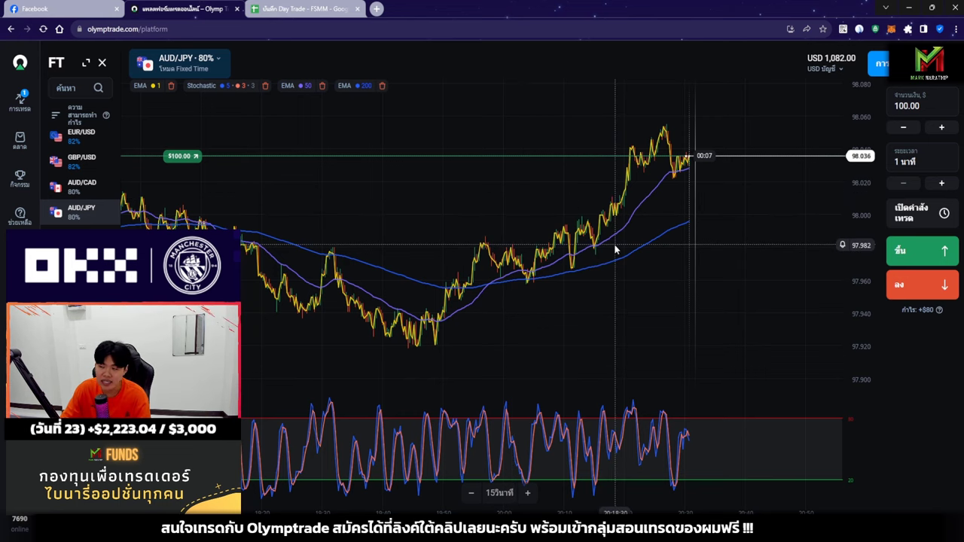
# Draw arrows tracing the AUD/JPY pullback, the sideways movement along the 50 EMA and an upward bounce, and clear them.
pyautogui.scroll(5, 746, 204)
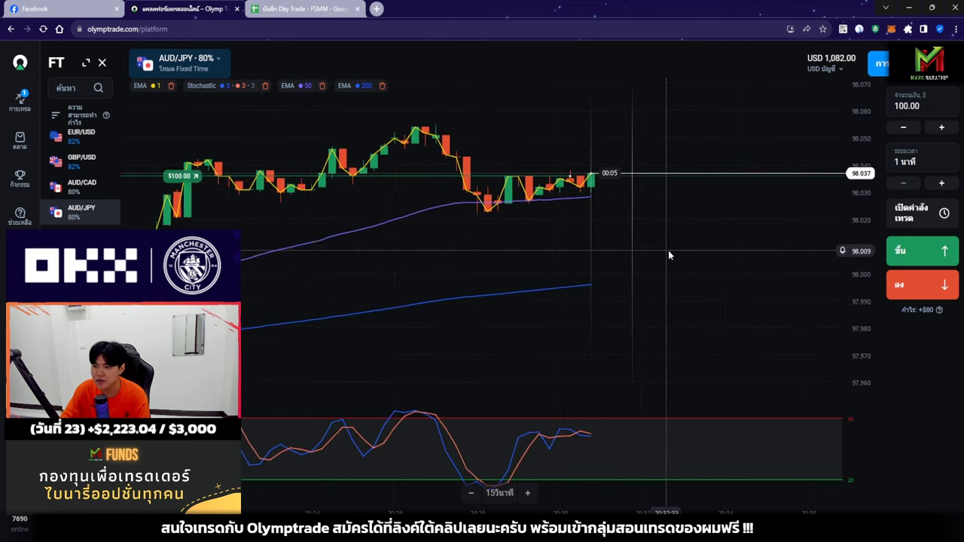
pyautogui.click(859, 29)
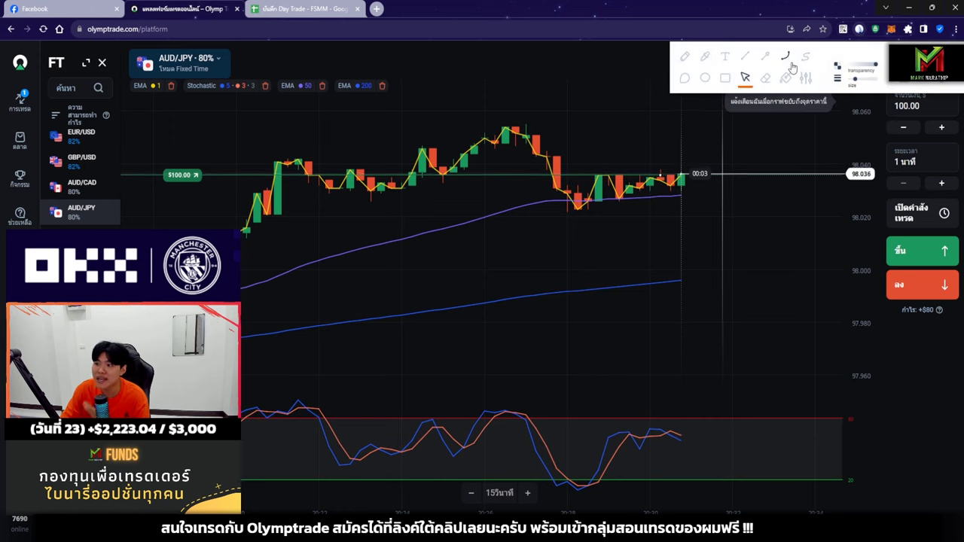
pyautogui.moveTo(552, 200); pyautogui.dragTo(603, 203)
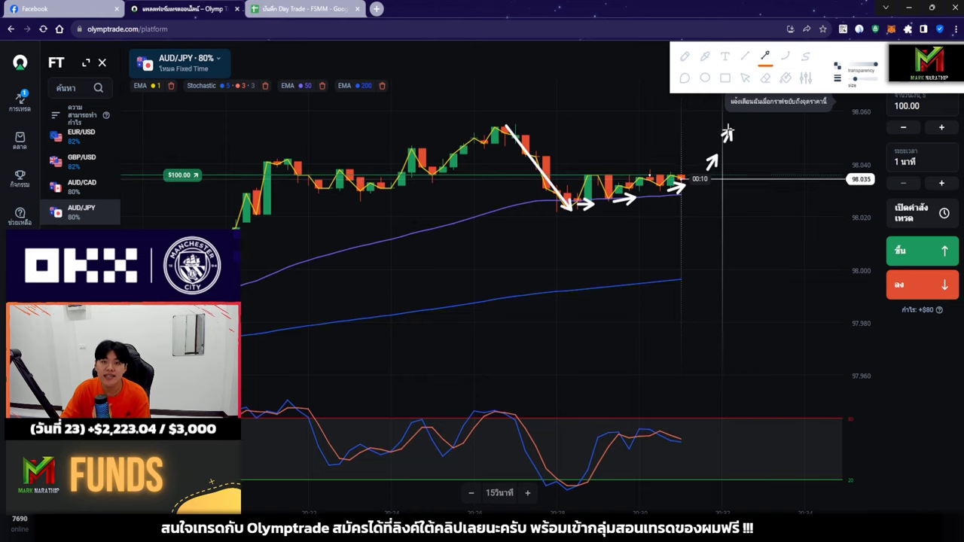
pyautogui.click(803, 76)
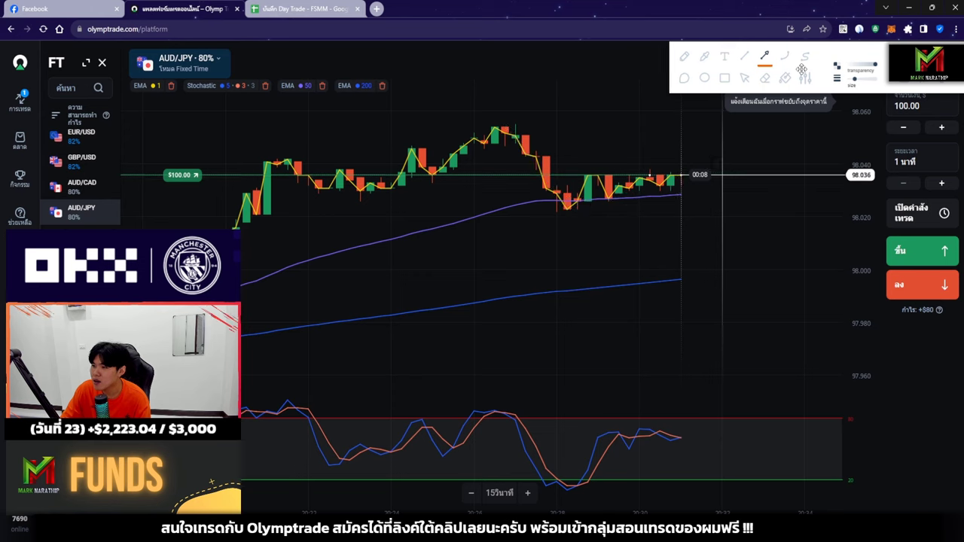
# Draw a rectangle around the recent sideways AUD/JPY candles near the 50 EMA, and clear it from the chart.
pyautogui.click(727, 78)
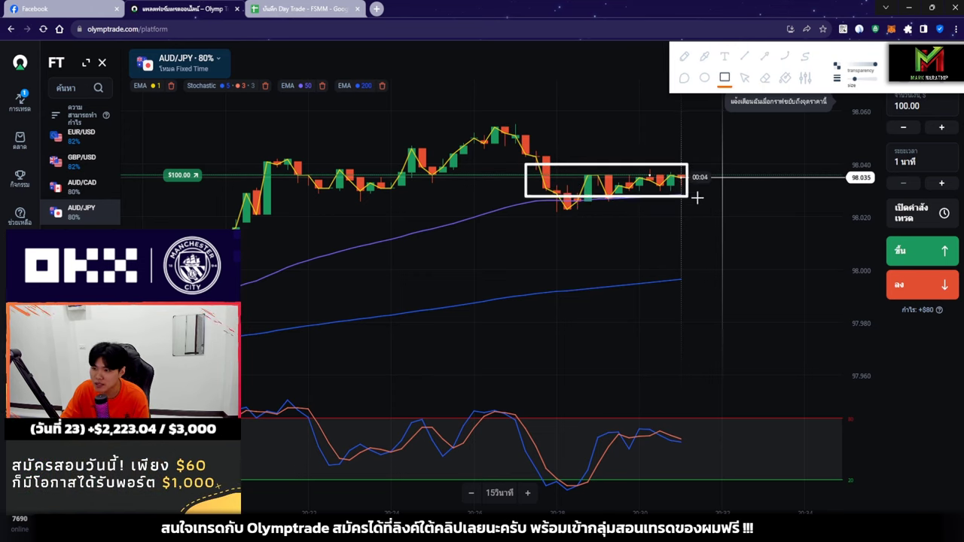
pyautogui.click(745, 80)
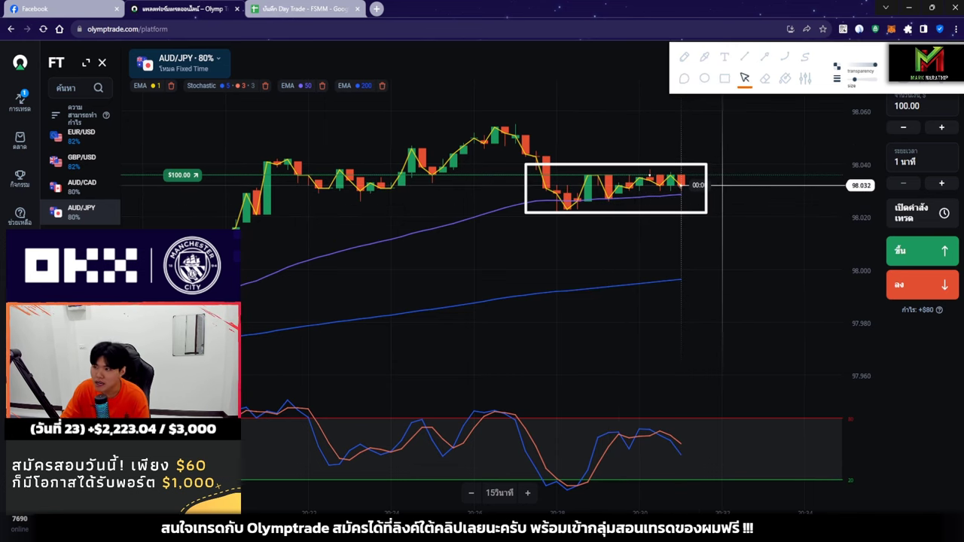
pyautogui.click(785, 78)
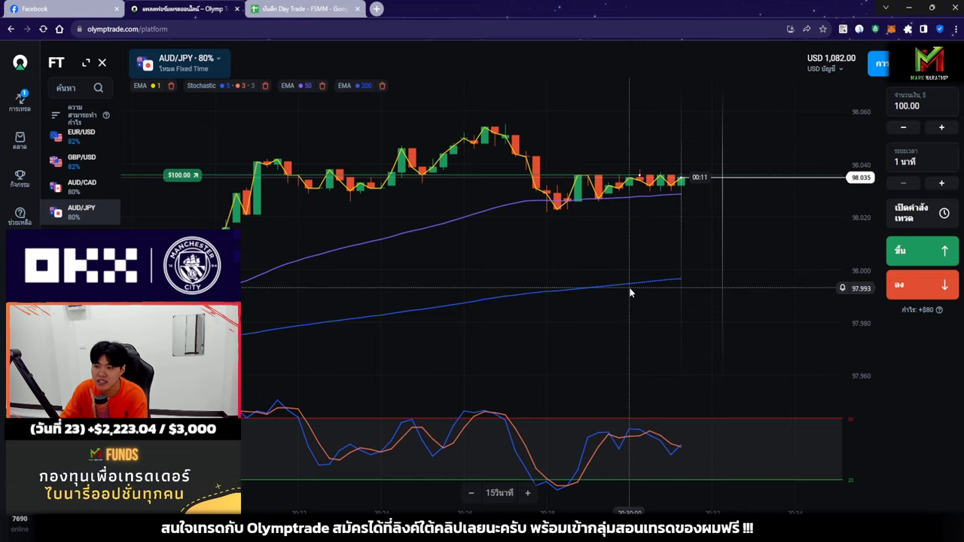
# Examine the AUD/JPY price trend and latest candles relative to the moving averages through the $100 trade's expiry.
pyautogui.scroll(-5, 625, 288)
pyautogui.moveTo(613, 285); pyautogui.dragTo(714, 236)
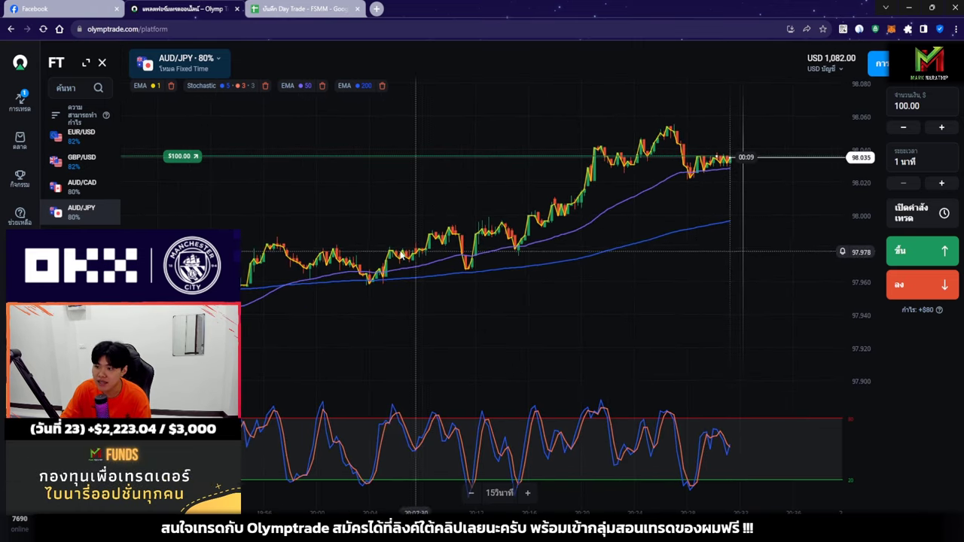
pyautogui.scroll(5, 714, 231)
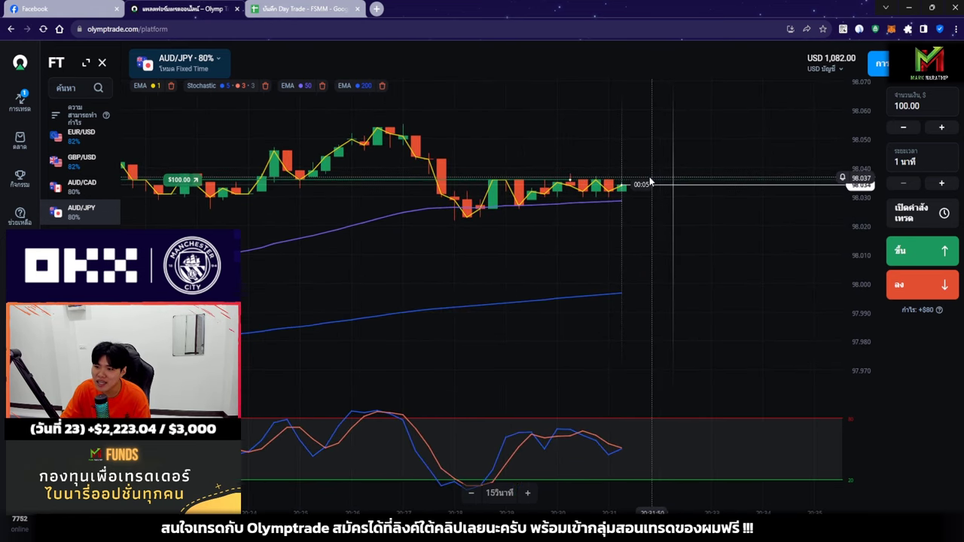
pyautogui.moveTo(614, 246); pyautogui.dragTo(706, 273)
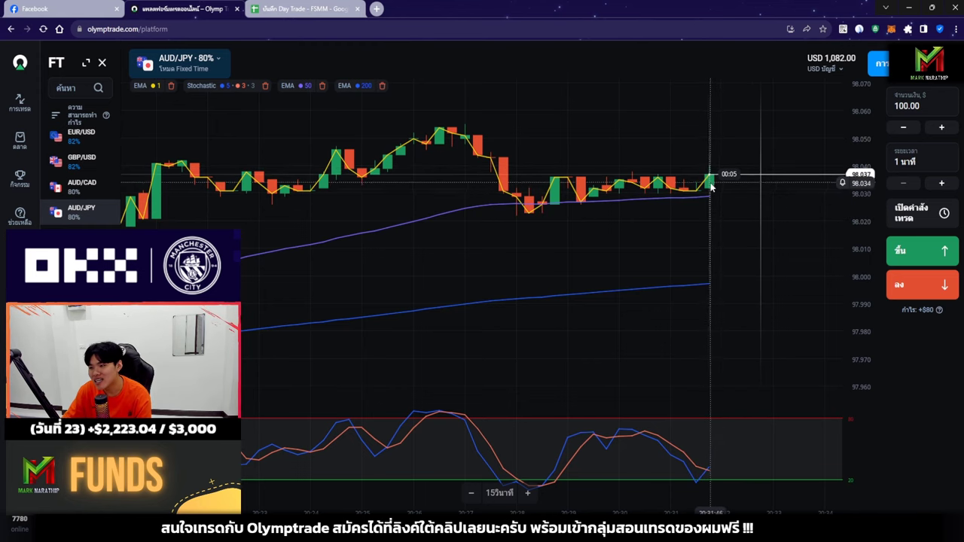
pyautogui.hscroll(3, 740, 263)
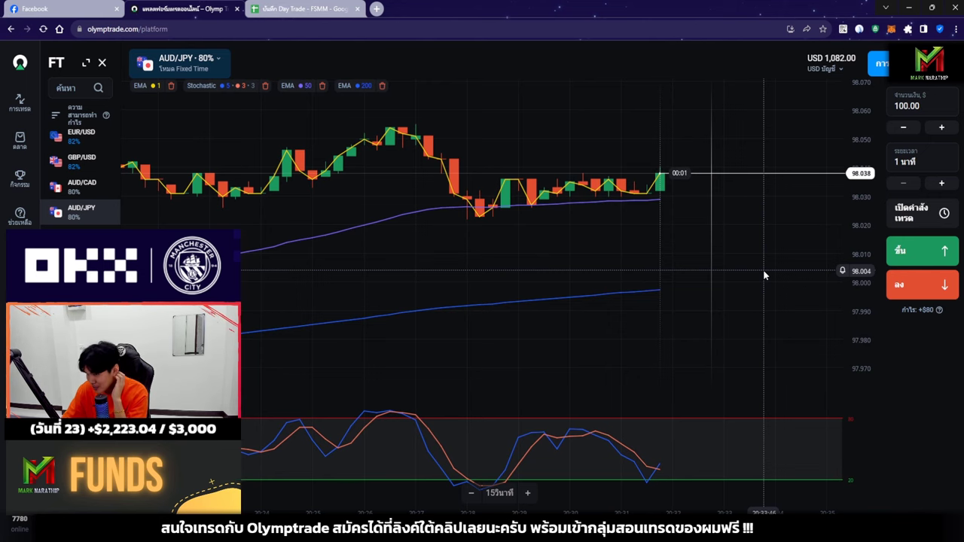
pyautogui.scroll(-2, 759, 268)
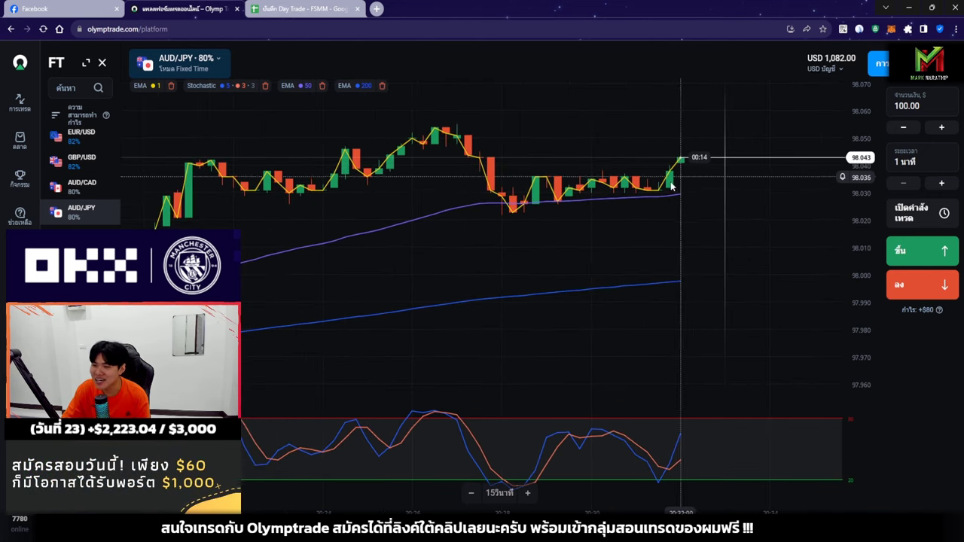
pyautogui.scroll(-5, 673, 186)
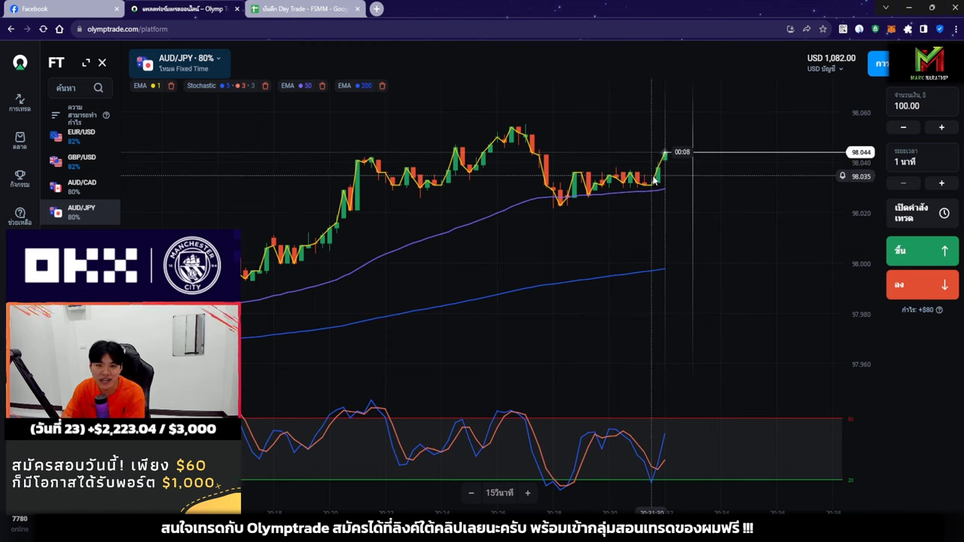
pyautogui.scroll(-3, 503, 240)
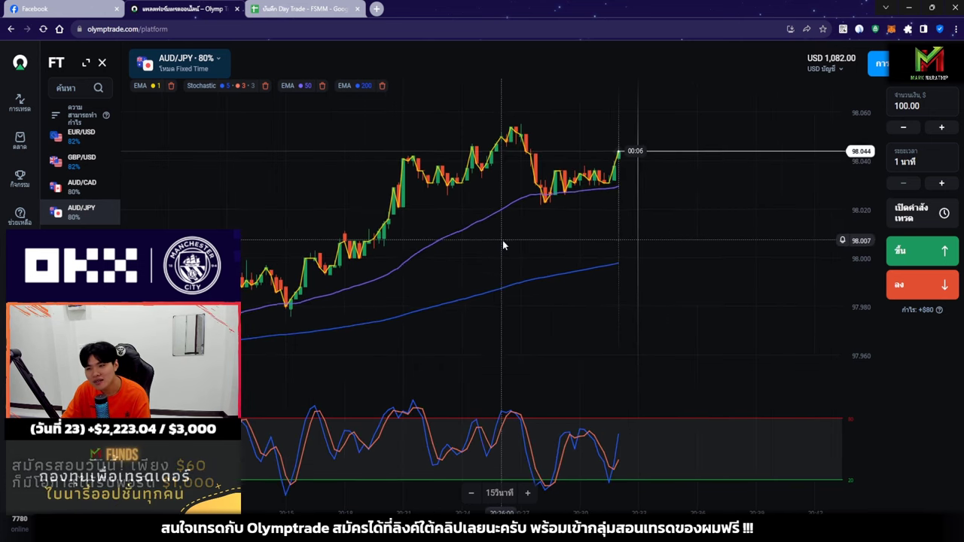
# Switch to the Day Trade log, record an ROI of -100% for the fourth trade and enter 250 as the fifth trade's size.
pyautogui.hotkey('ctrl', 'Tab')
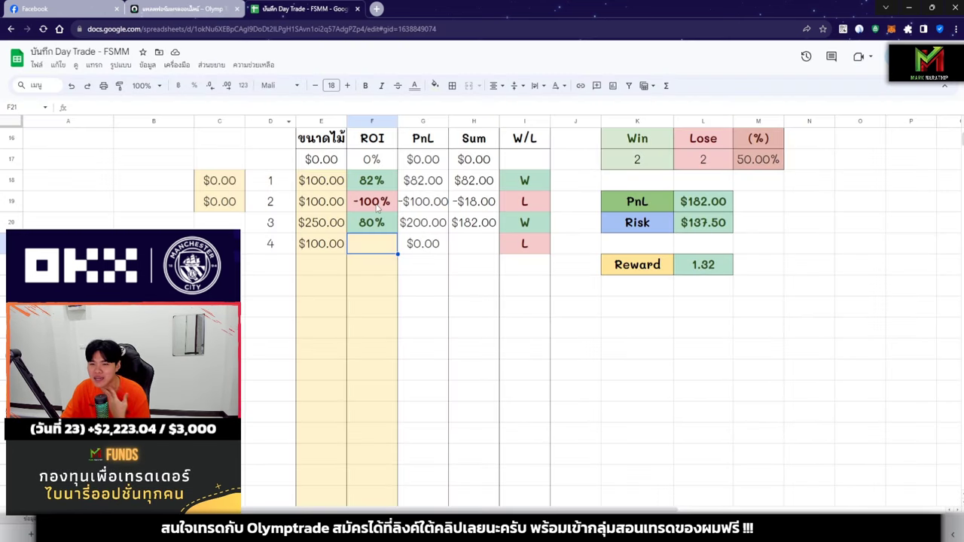
pyautogui.write('-100%')
pyautogui.click(325, 229)
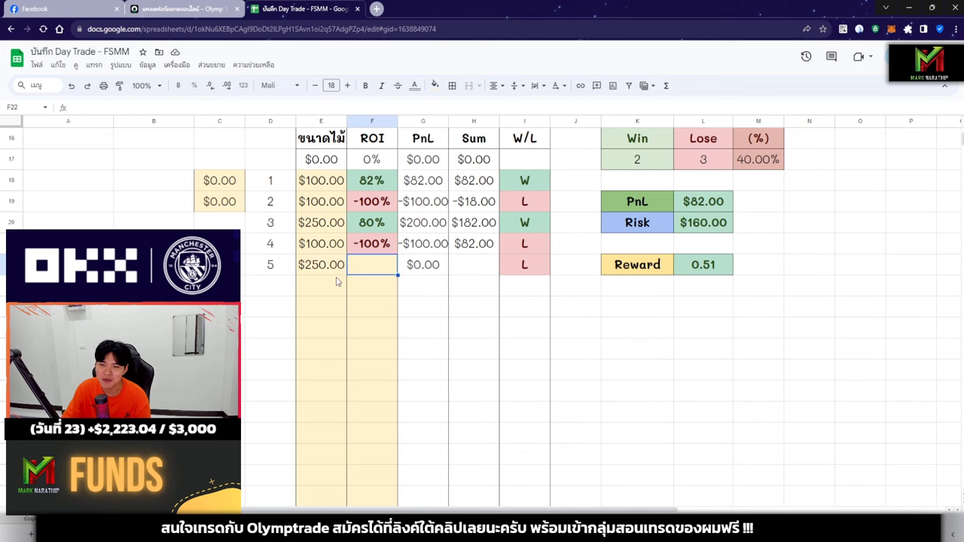
# Switch to Olymp Trade and open a 1-minute AUD/JPY trade upward with an amount of $250.
pyautogui.click(177, 8)
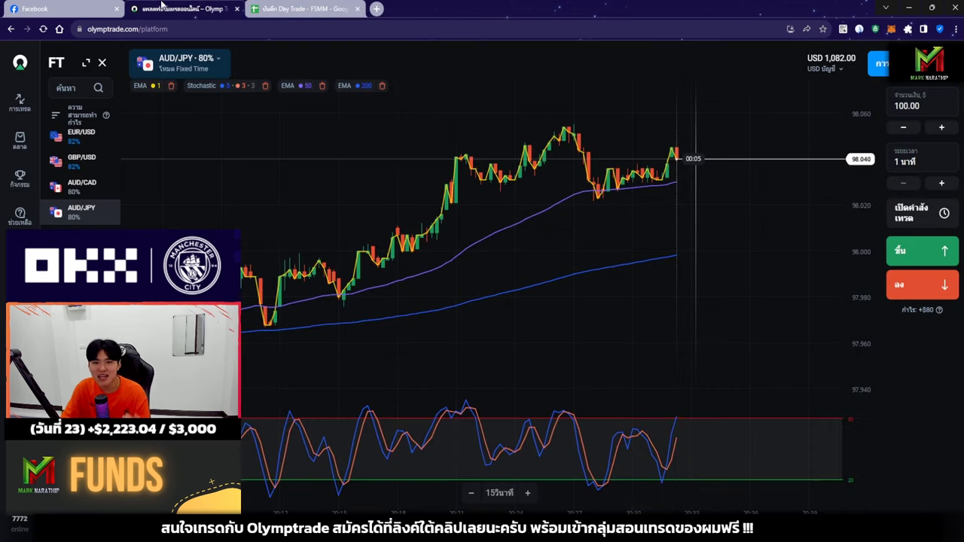
pyautogui.click(942, 127)
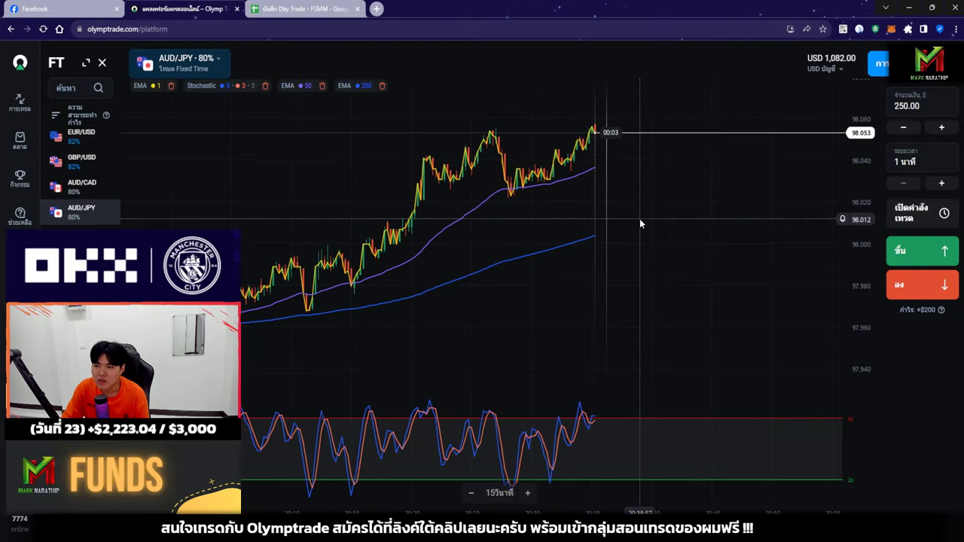
pyautogui.click(923, 256)
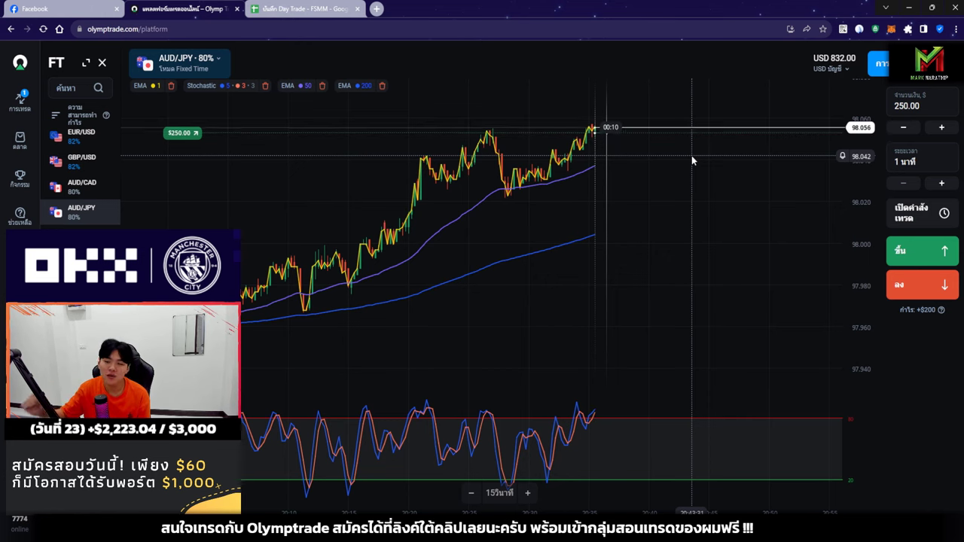
# Examine the AUD/JPY trend and latest candles against the moving averages while the $250 trade is open.
pyautogui.scroll(2, 567, 160)
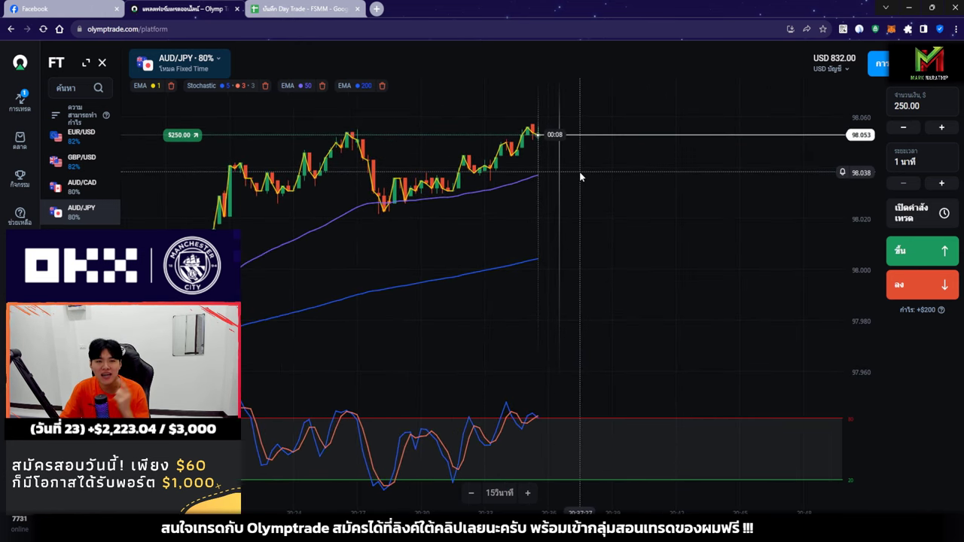
pyautogui.scroll(-2, 584, 173)
pyautogui.scroll(-2, 591, 155)
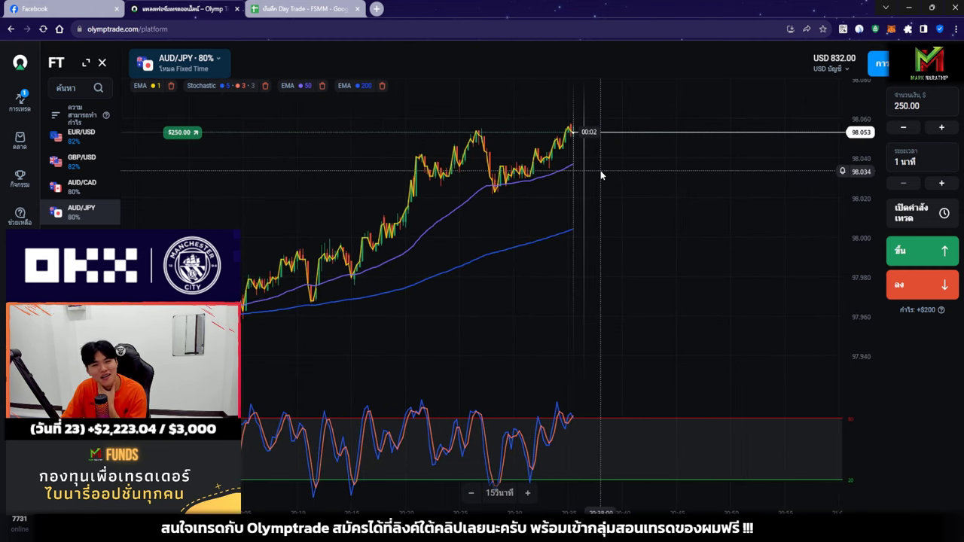
pyautogui.scroll(2, 600, 171)
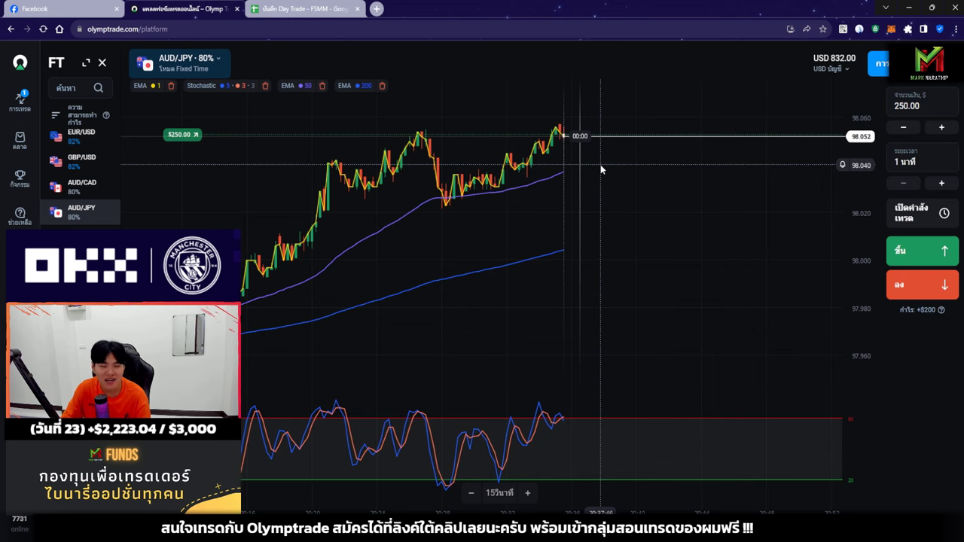
pyautogui.scroll(1, 601, 171)
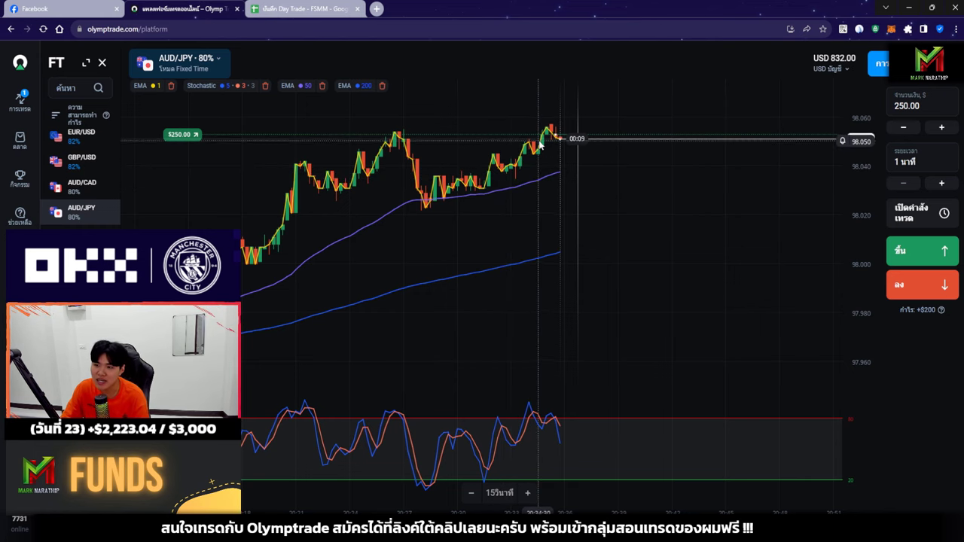
pyautogui.scroll(1, 607, 158)
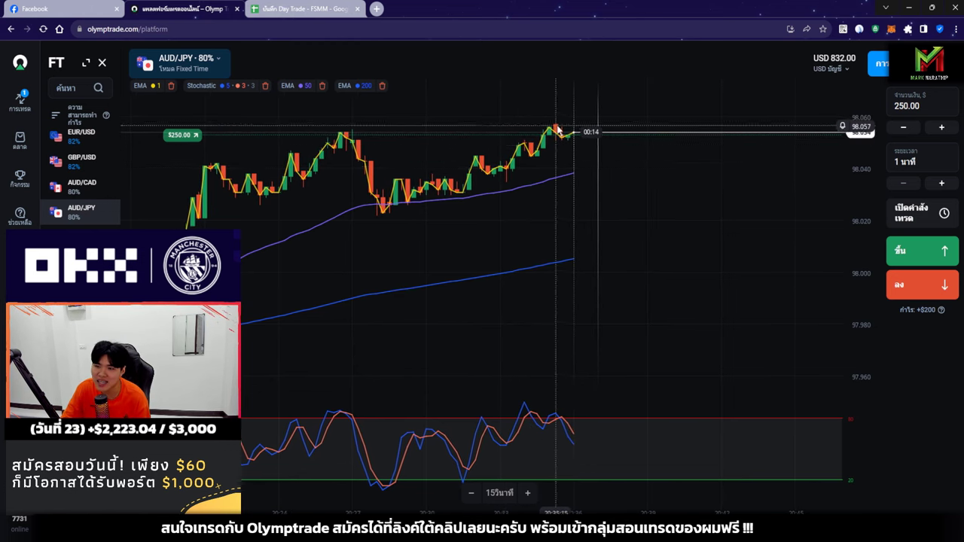
pyautogui.scroll(-5, 528, 192)
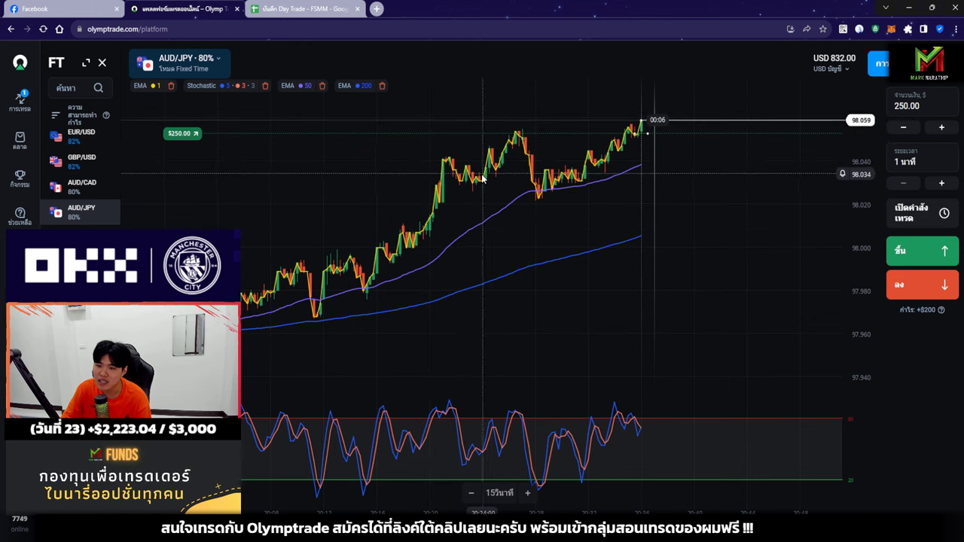
pyautogui.moveTo(461, 177); pyautogui.dragTo(500, 234)
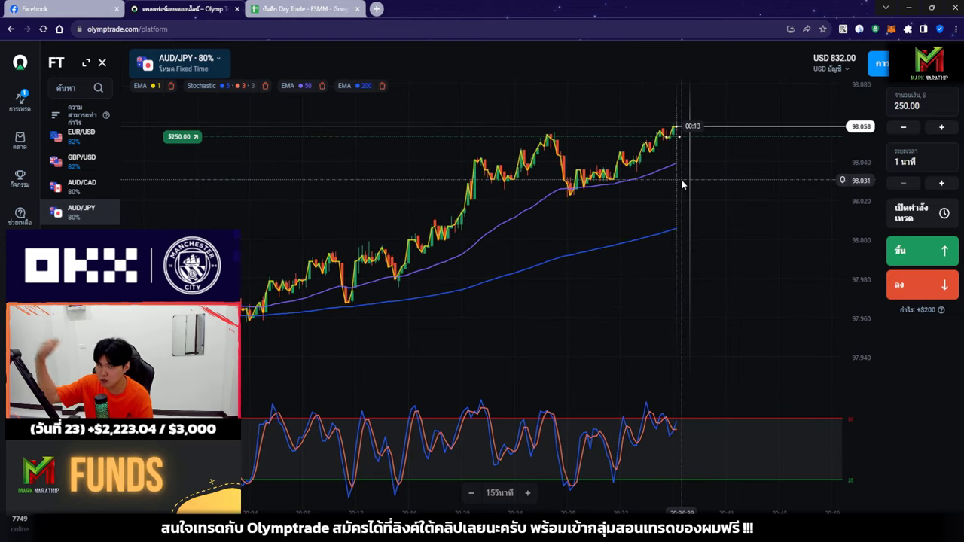
pyautogui.scroll(2, 682, 185)
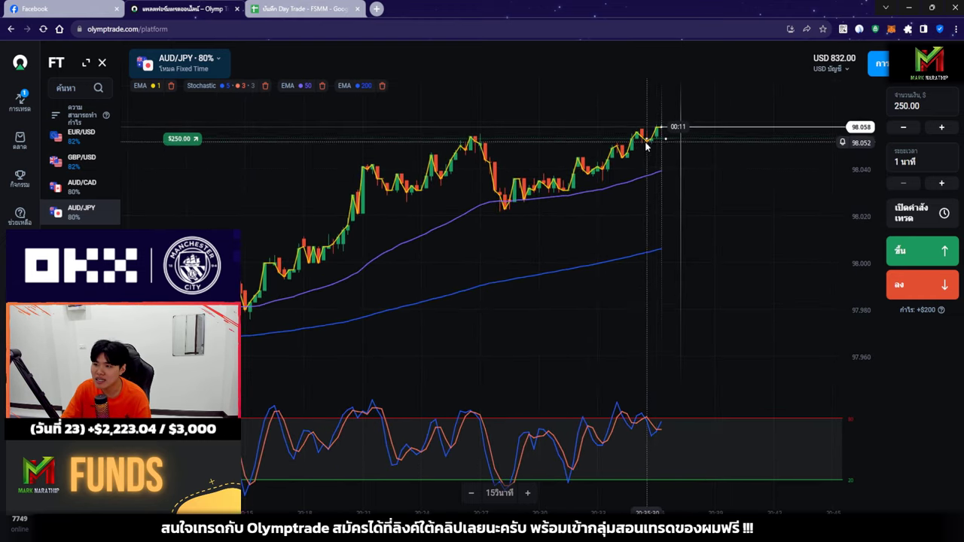
pyautogui.scroll(2, 709, 163)
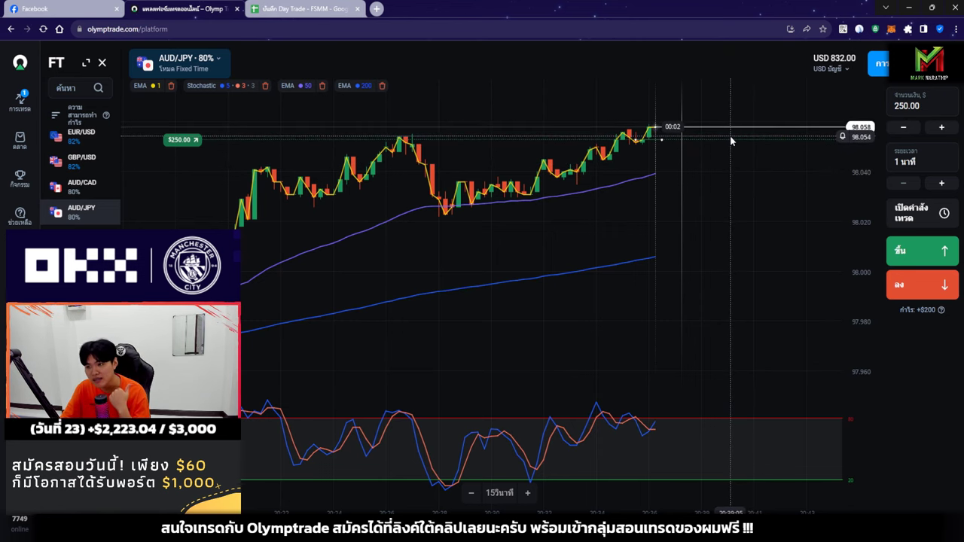
# Draw two parallel rising arrows marking the AUD/JPY uptrend channel, and clear them from the chart.
pyautogui.scroll(-8, 730, 141)
pyautogui.scroll(8, 742, 173)
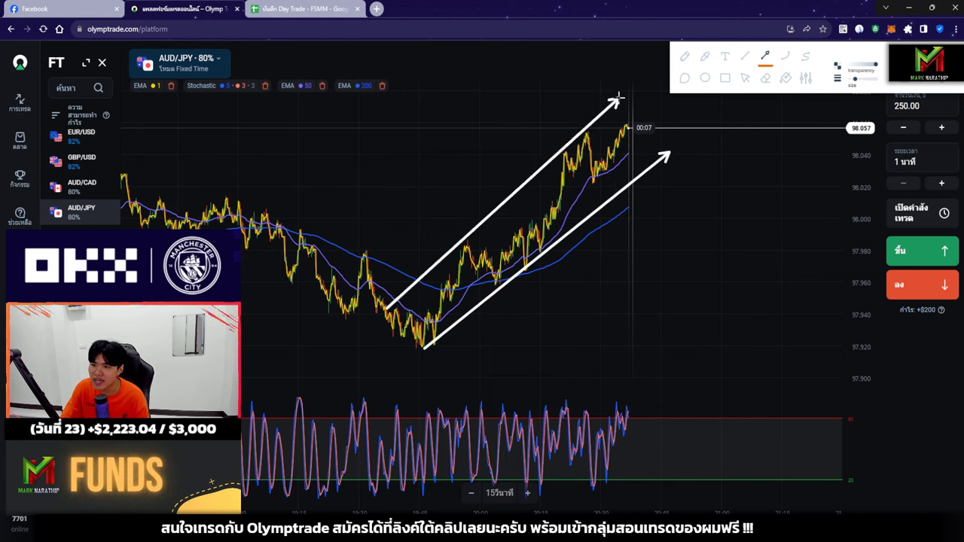
pyautogui.click(744, 77)
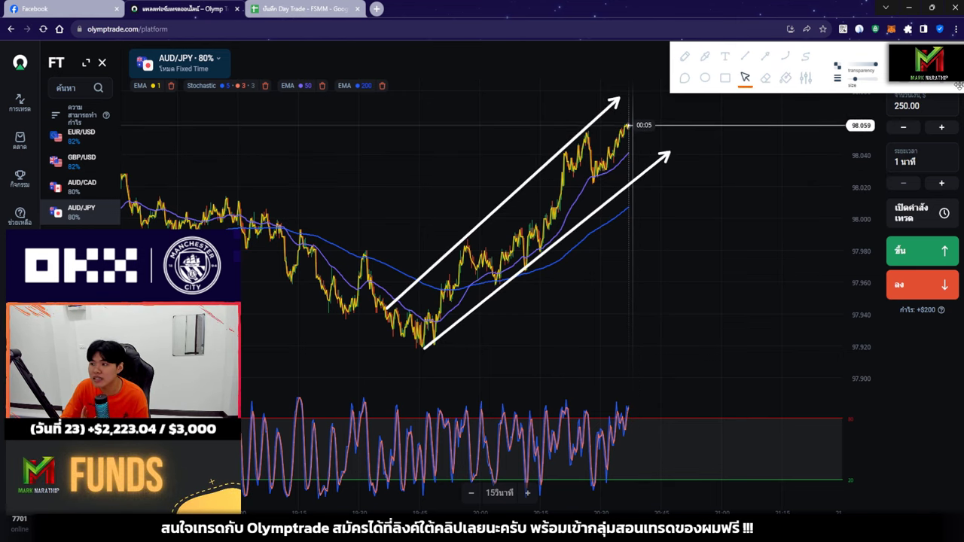
# Draw an arrow along the AUD/JPY pullback, a rectangle around the sideways candles and arrows for the bounce and rising Stochastic, and clear them.
pyautogui.scroll(5, 733, 183)
pyautogui.click(766, 56)
pyautogui.moveTo(511, 129)
pyautogui.mouseDown()
pyautogui.moveTo(539, 202)
pyautogui.moveTo(645, 177)
pyautogui.mouseUp()
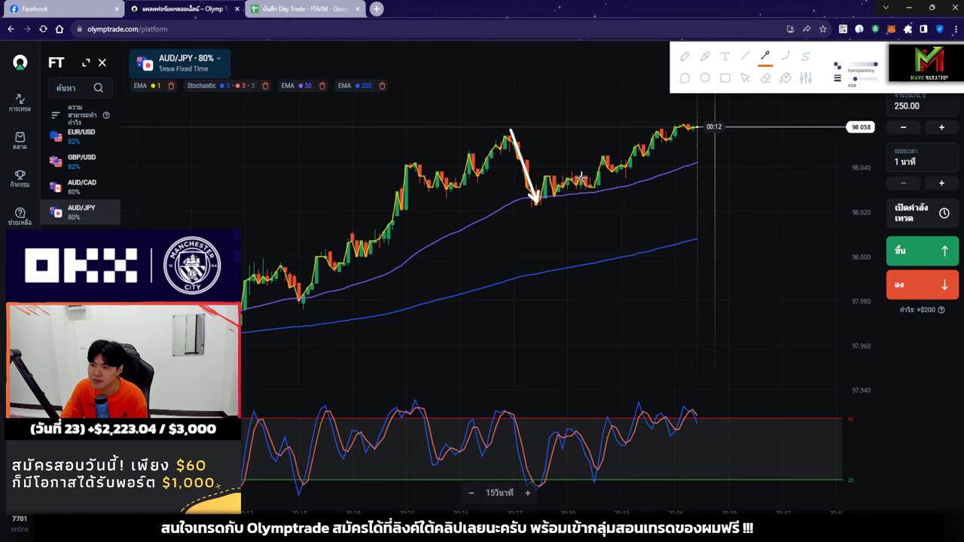
pyautogui.moveTo(527, 175); pyautogui.dragTo(599, 203)
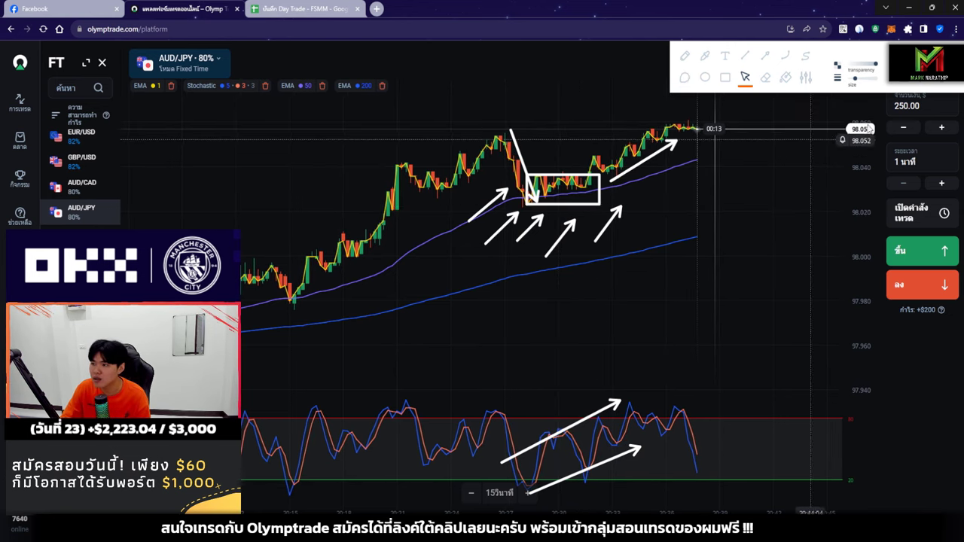
pyautogui.press('Escape')
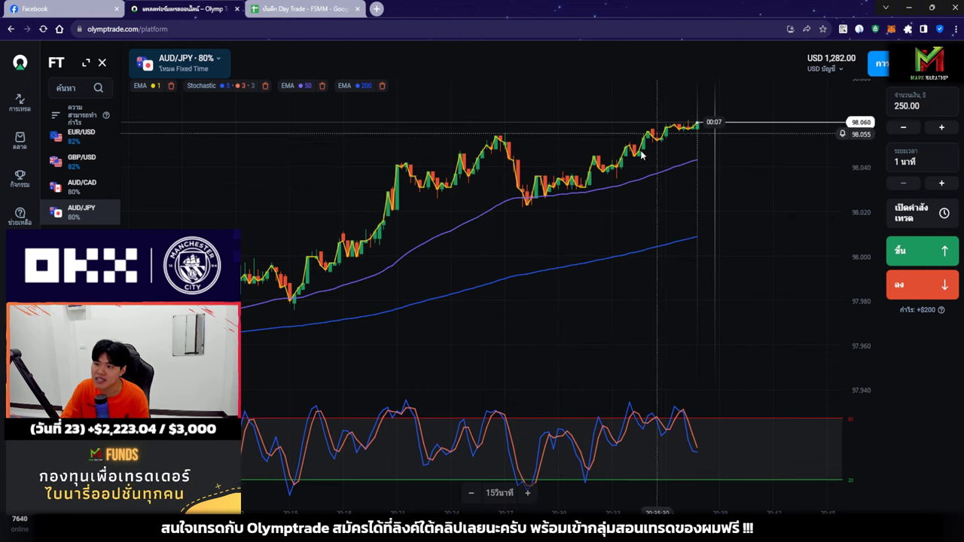
# Examine the latest AUD/JPY candles above the 50 EMA and check the list of open Fixed Time trades.
pyautogui.scroll(3, 725, 198)
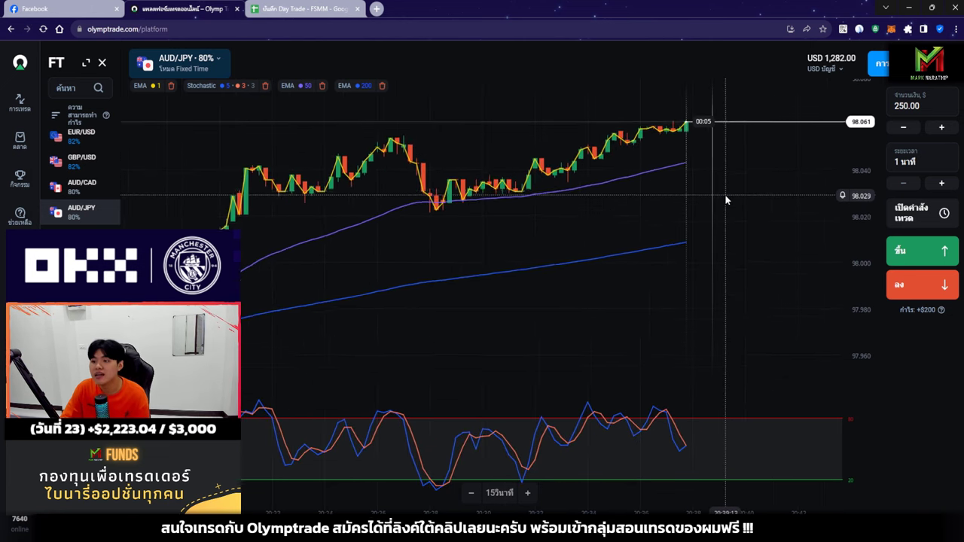
pyautogui.scroll(1, 602, 201)
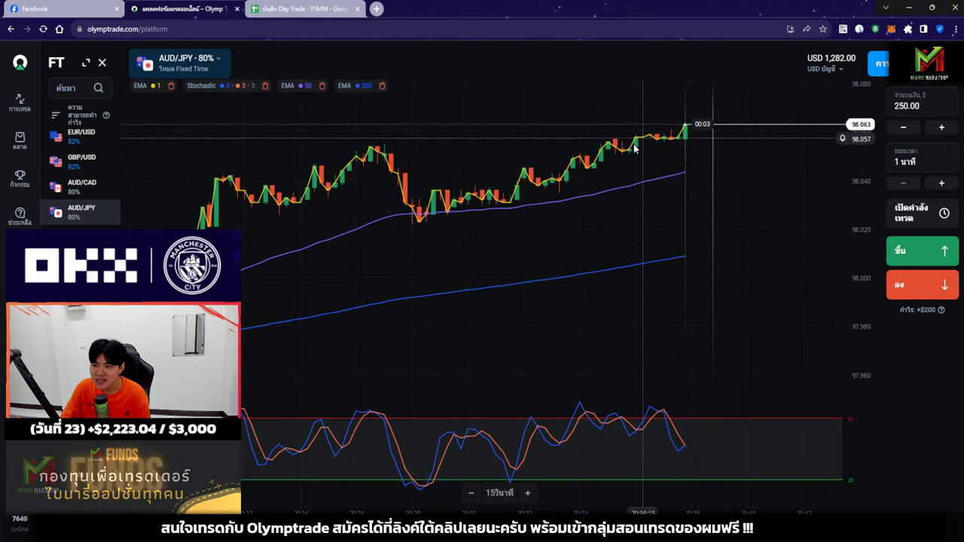
pyautogui.scroll(-1, 573, 175)
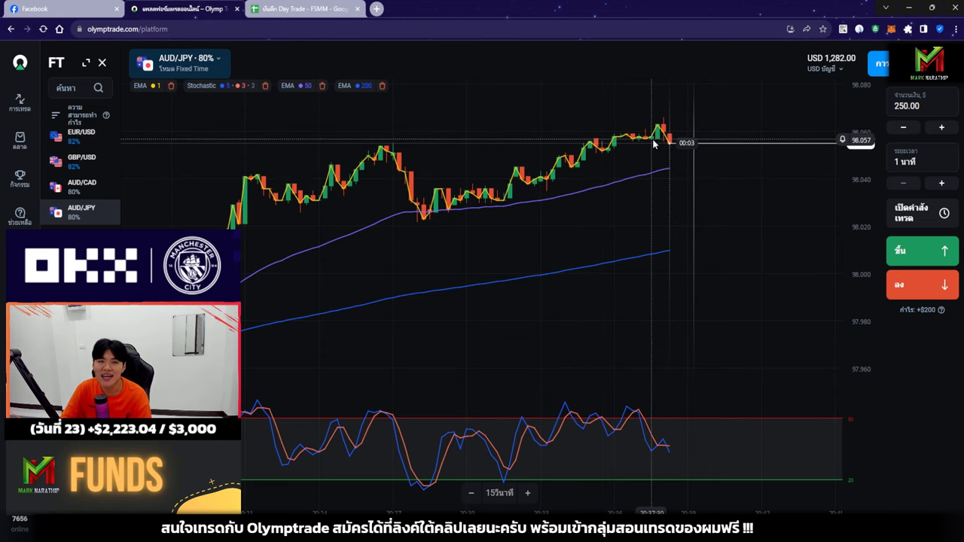
pyautogui.scroll(2, 659, 155)
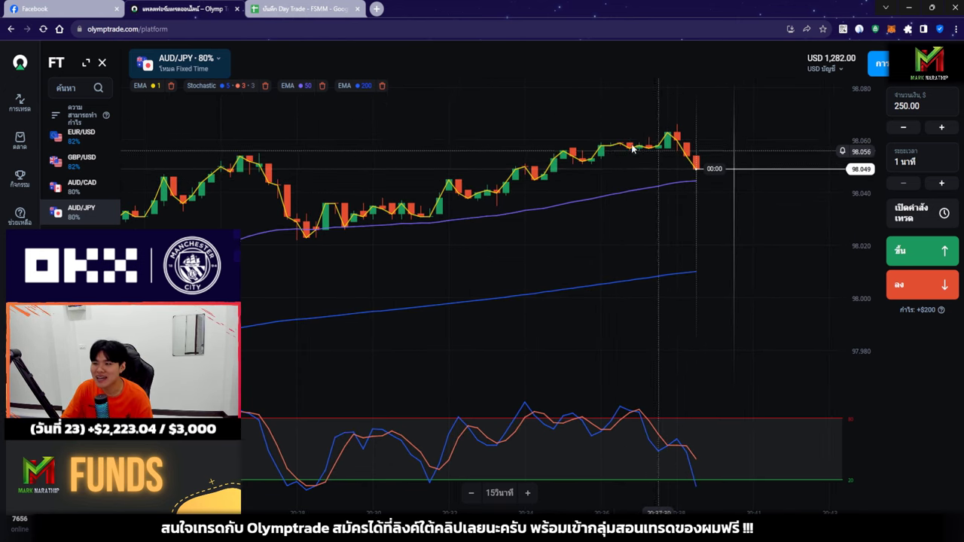
pyautogui.click(19, 102)
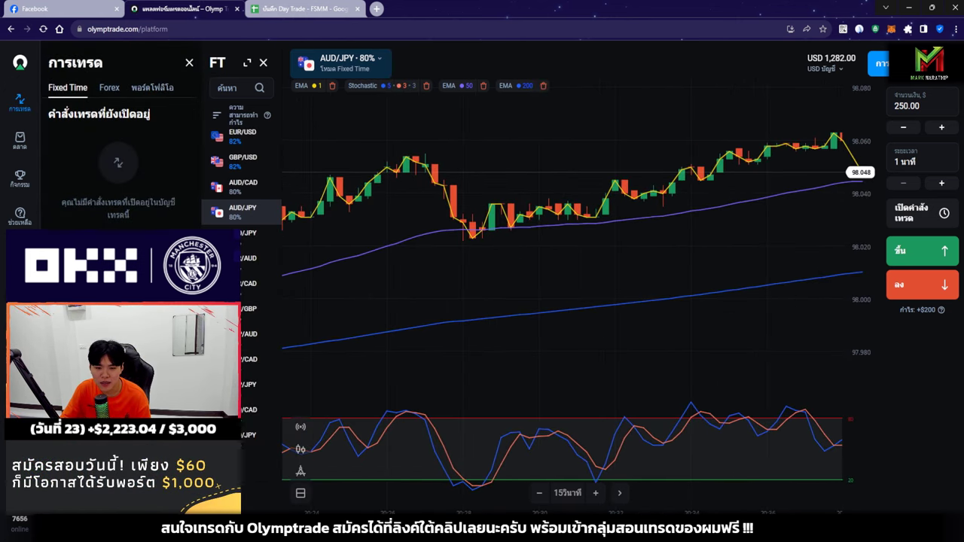
pyautogui.scroll(2, 440, 261)
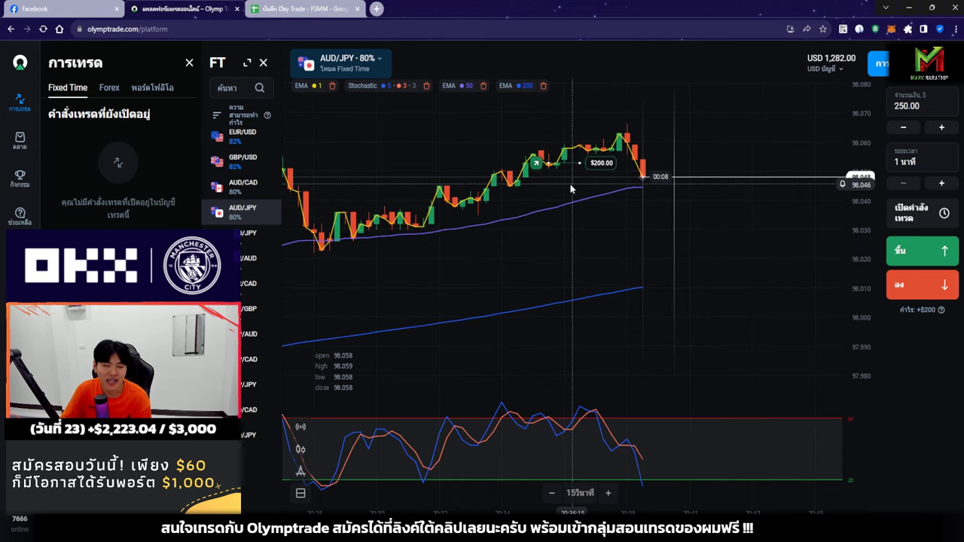
pyautogui.click(25, 104)
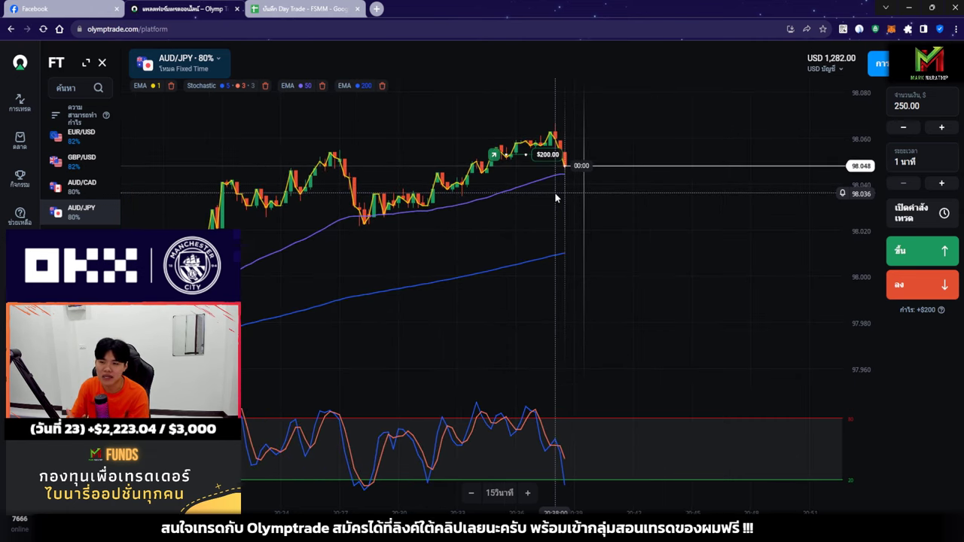
pyautogui.scroll(-2, 540, 192)
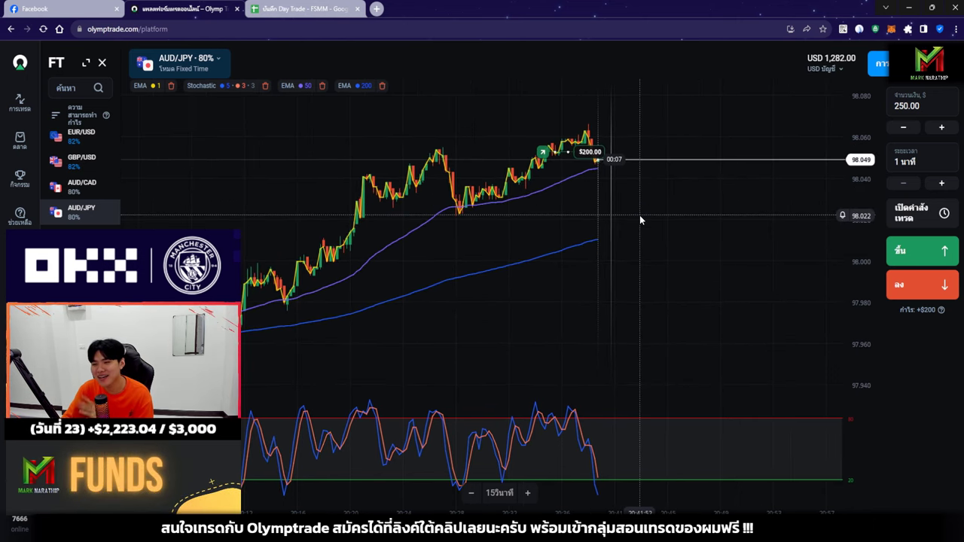
pyautogui.scroll(-3, 639, 215)
# Switch to the Day Trade log, record an ROI of 80% for the fifth trade and enter $100.00 as the sixth trade's size.
pyautogui.click(278, 15)
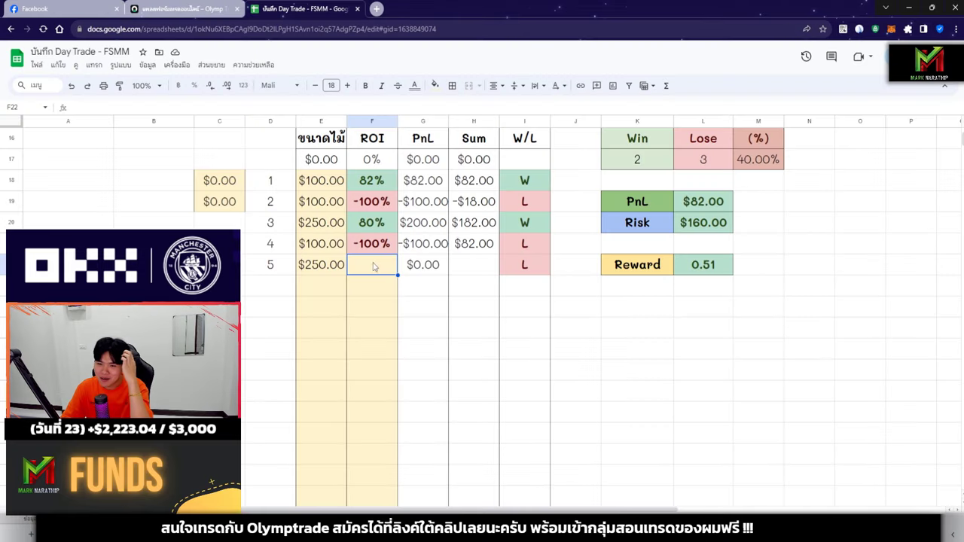
pyautogui.click(380, 260)
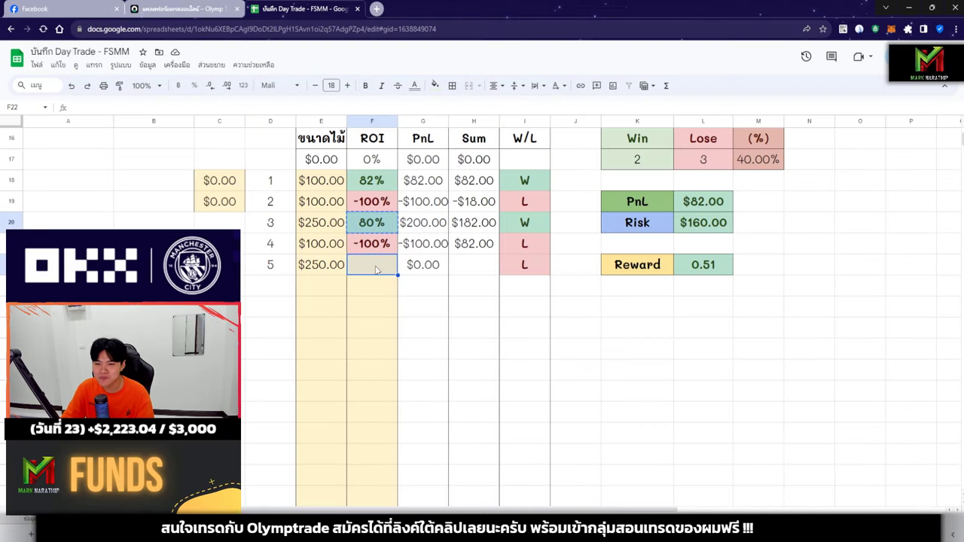
pyautogui.write('80')
pyautogui.click(345, 286)
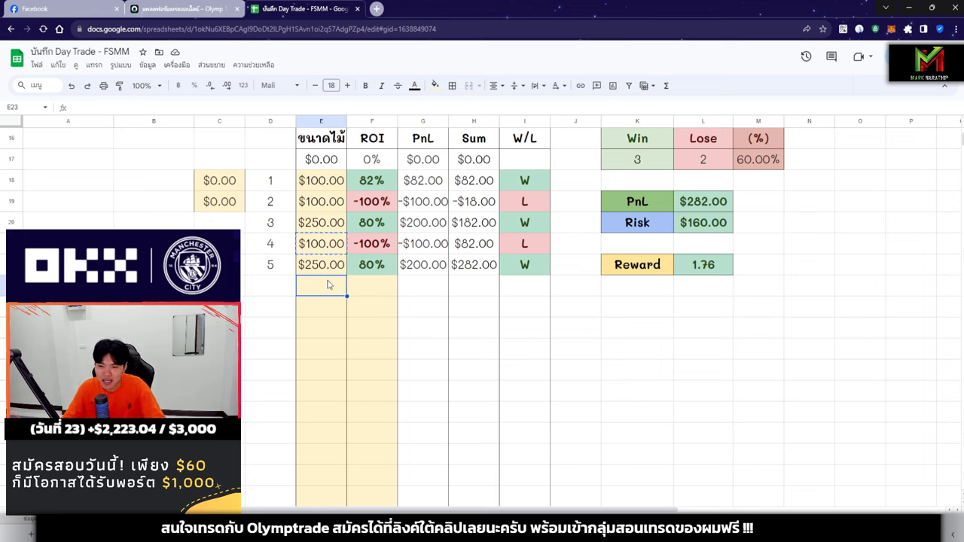
pyautogui.write('$100.00')
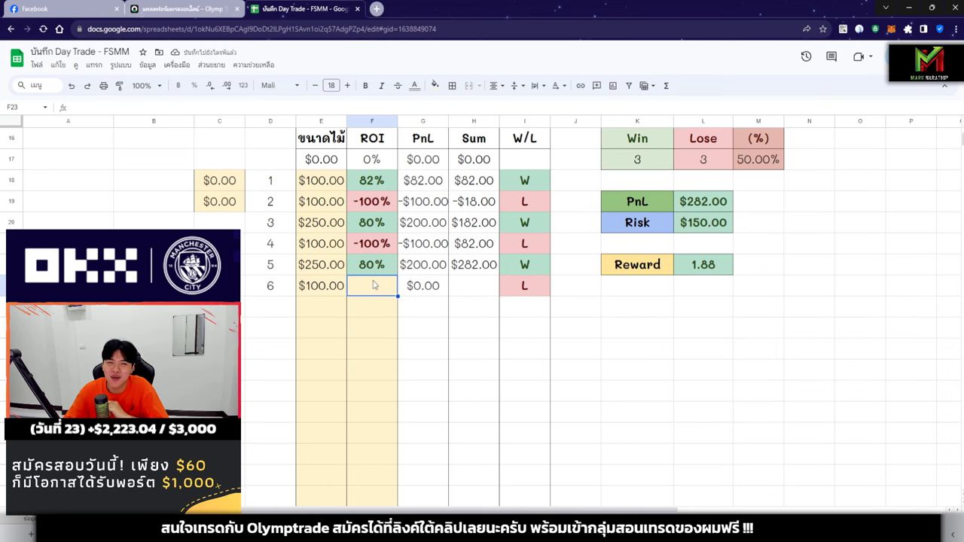
# Switch to Olymp Trade and compare the EUR/USD, GBP/USD, AUD/CAD, AUD/JPY, AUD/USD and CAD/JPY charts for the next trade.
pyautogui.click(167, 8)
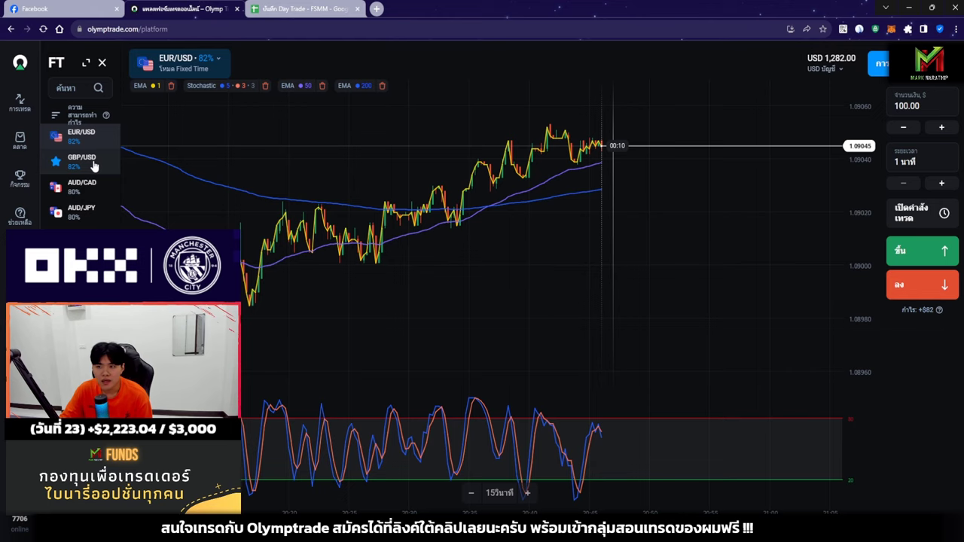
pyautogui.click(81, 160)
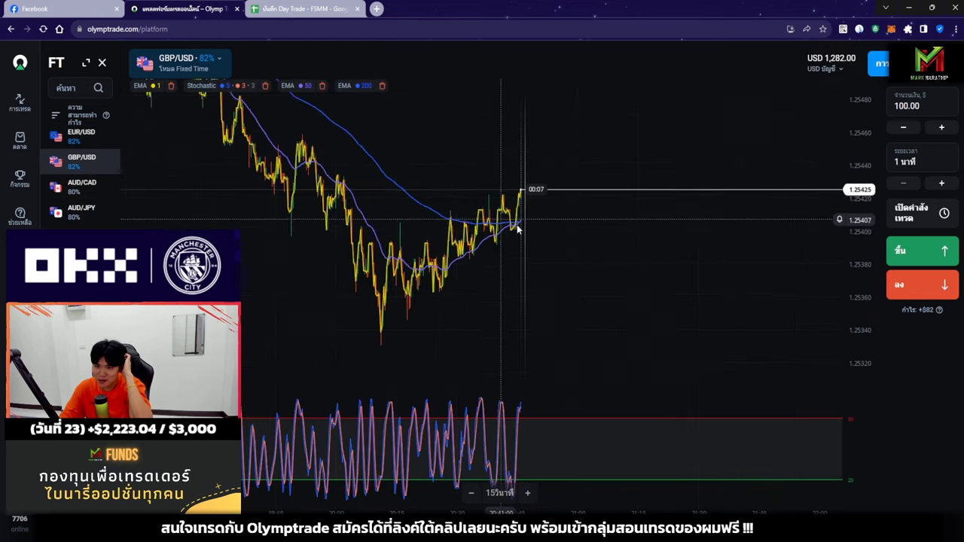
pyautogui.click(100, 195)
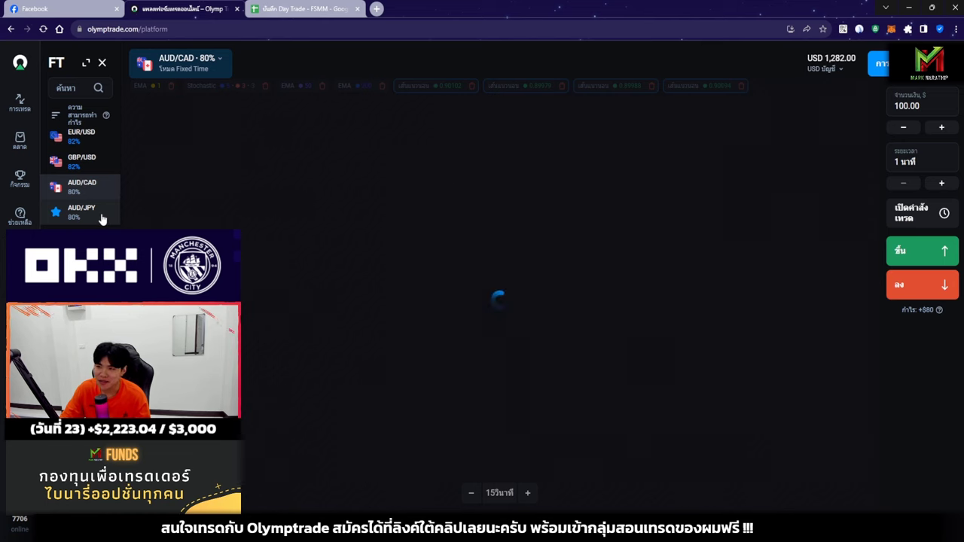
pyautogui.click(100, 213)
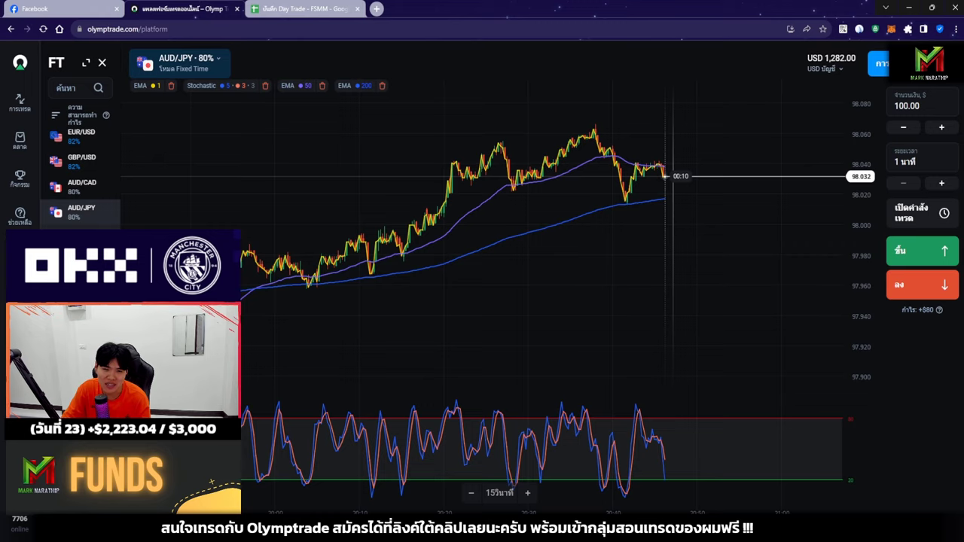
pyautogui.click(82, 232)
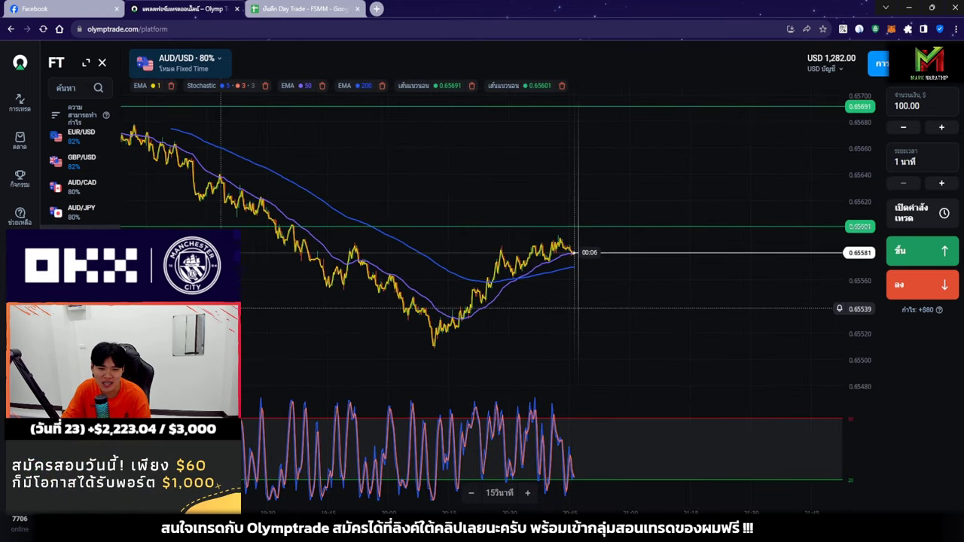
pyautogui.click(82, 259)
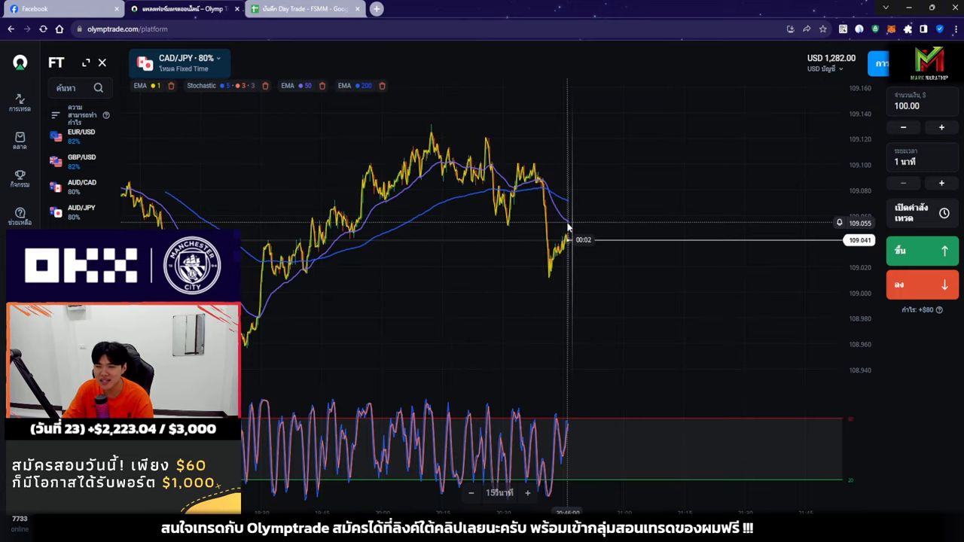
# Examine the latest CAD/JPY candles against the 50 and 200 EMAs and the Stochastic for a possible entry.
pyautogui.scroll(5, 595, 229)
pyautogui.scroll(2, 626, 269)
pyautogui.scroll(1, 624, 270)
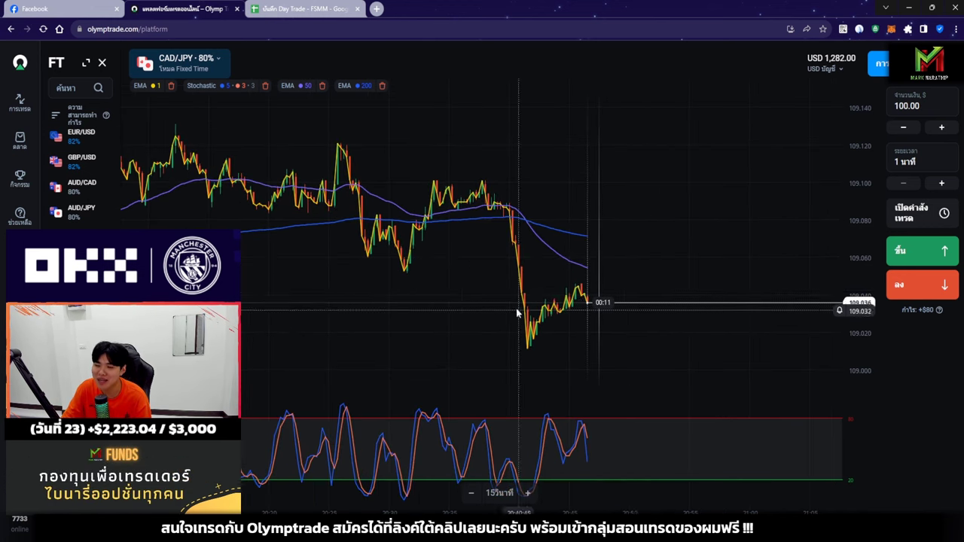
pyautogui.scroll(-3, 573, 286)
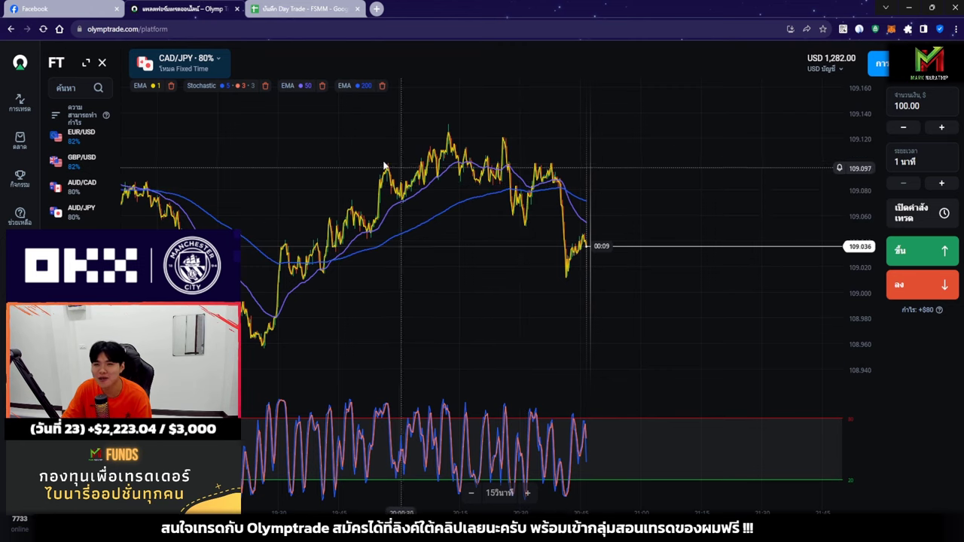
# Switch to the Day Trade log and delete the size entered for the sixth trade.
pyautogui.click(295, 10)
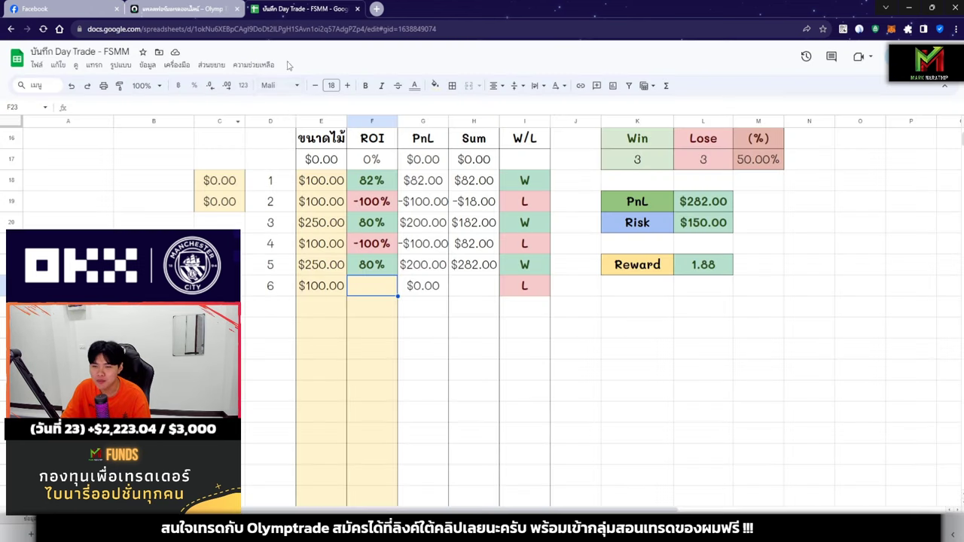
pyautogui.click(434, 328)
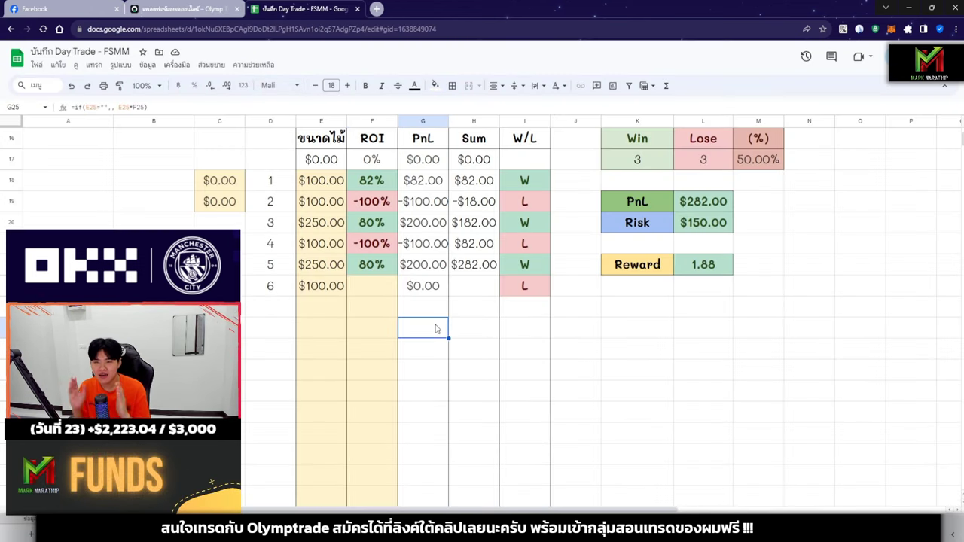
pyautogui.click(329, 294)
pyautogui.press('Delete')
pyautogui.click(333, 309)
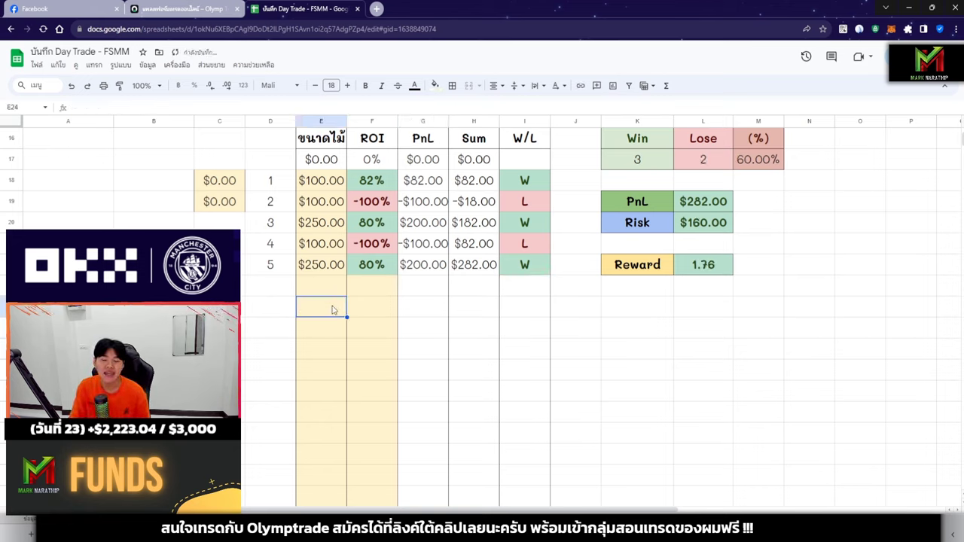
# Review the day's win, loss, win-rate, risk, PnL and reward cells, and the running profit chart.
pyautogui.click(650, 162)
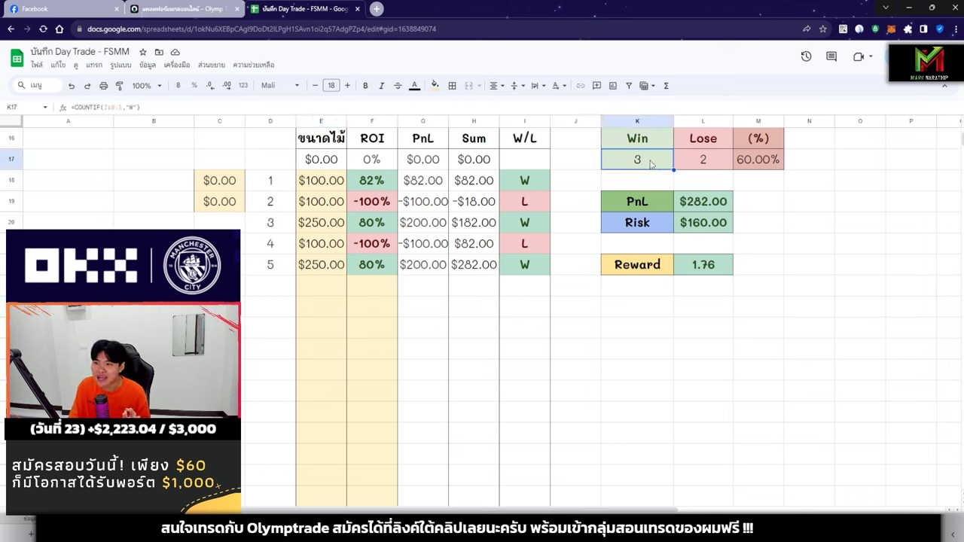
pyautogui.click(719, 164)
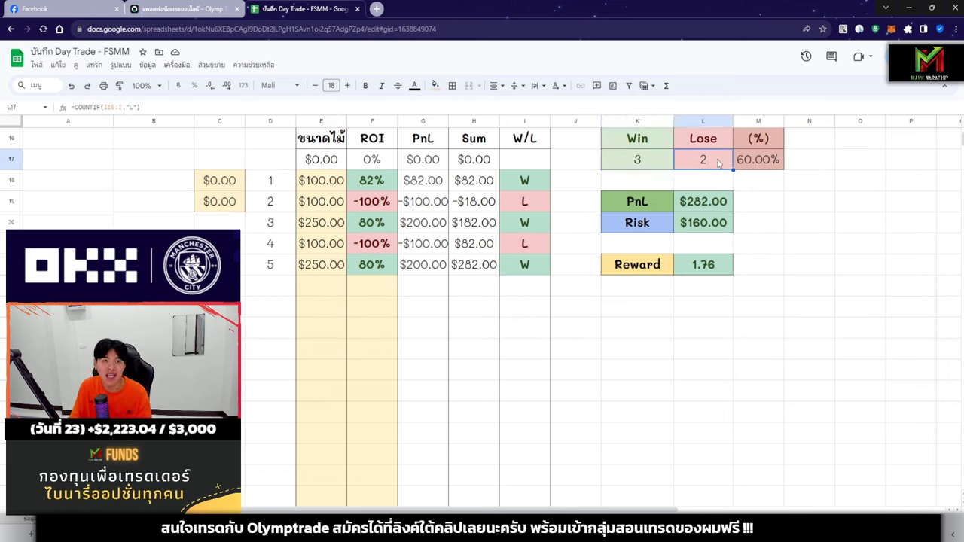
pyautogui.click(780, 164)
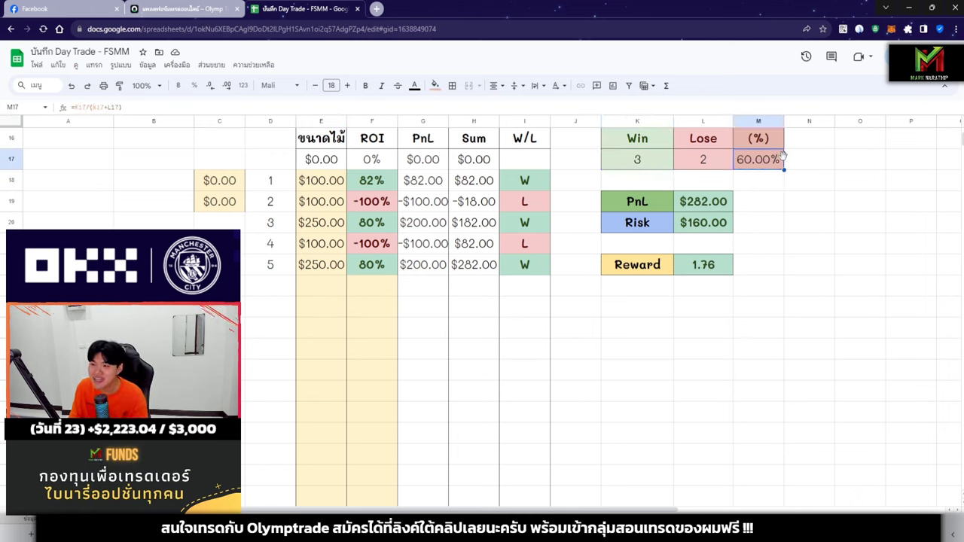
pyautogui.click(716, 229)
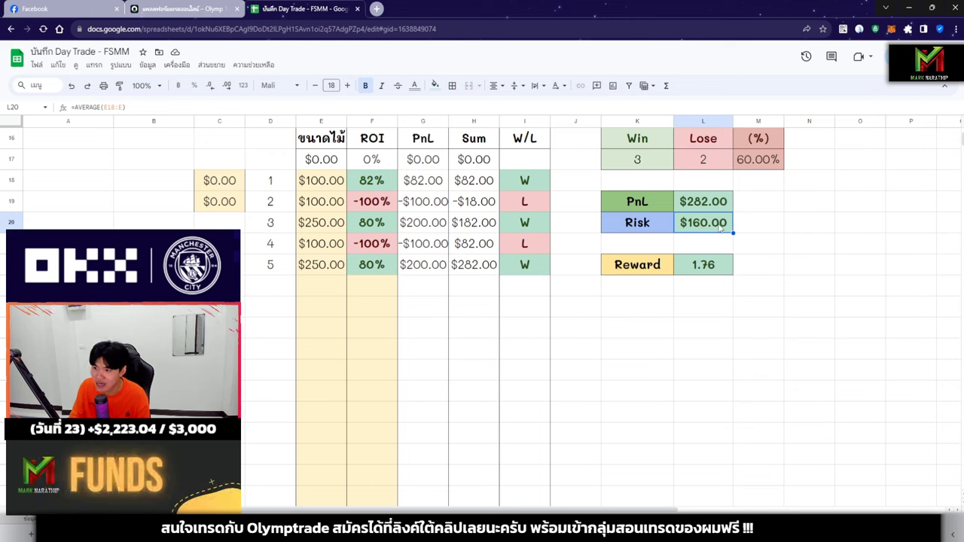
pyautogui.click(709, 210)
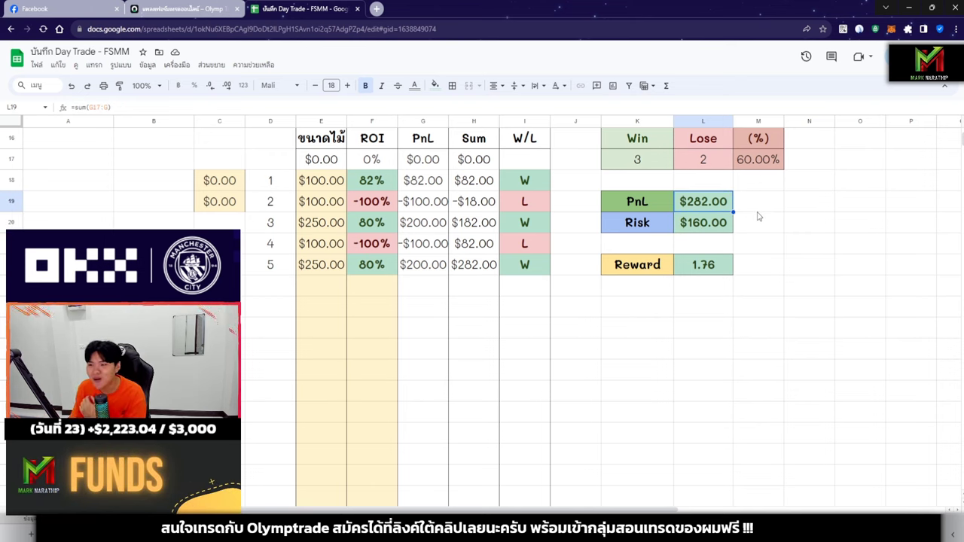
pyautogui.click(702, 272)
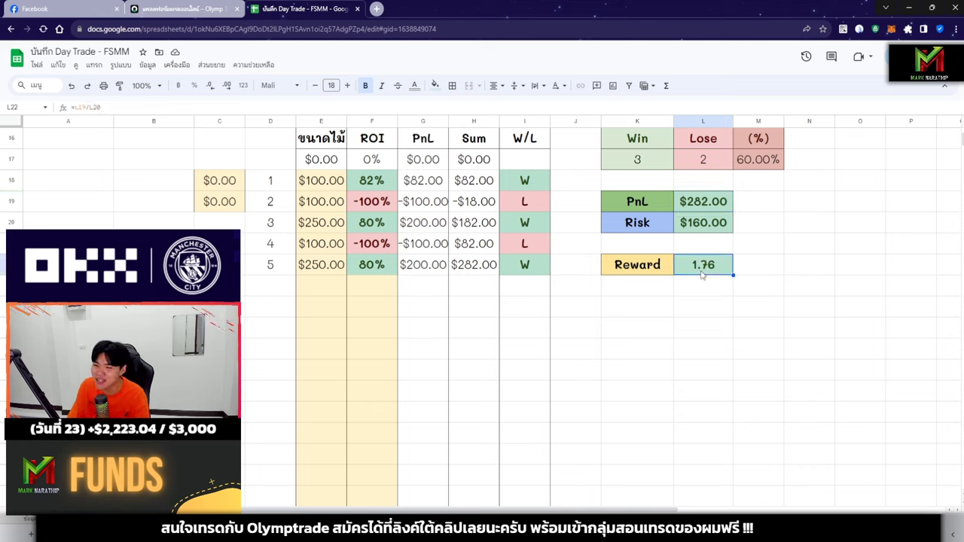
pyautogui.click(729, 229)
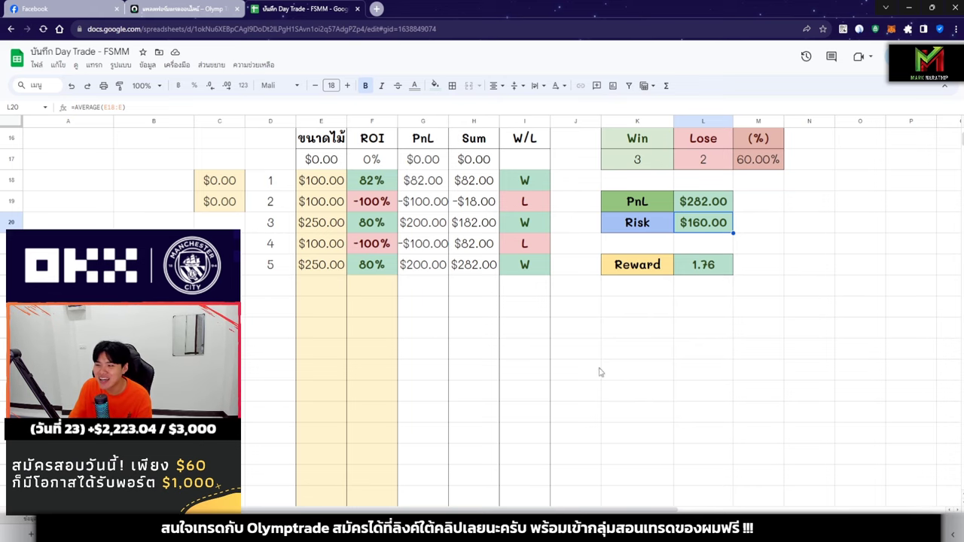
pyautogui.scroll(5, 614, 369)
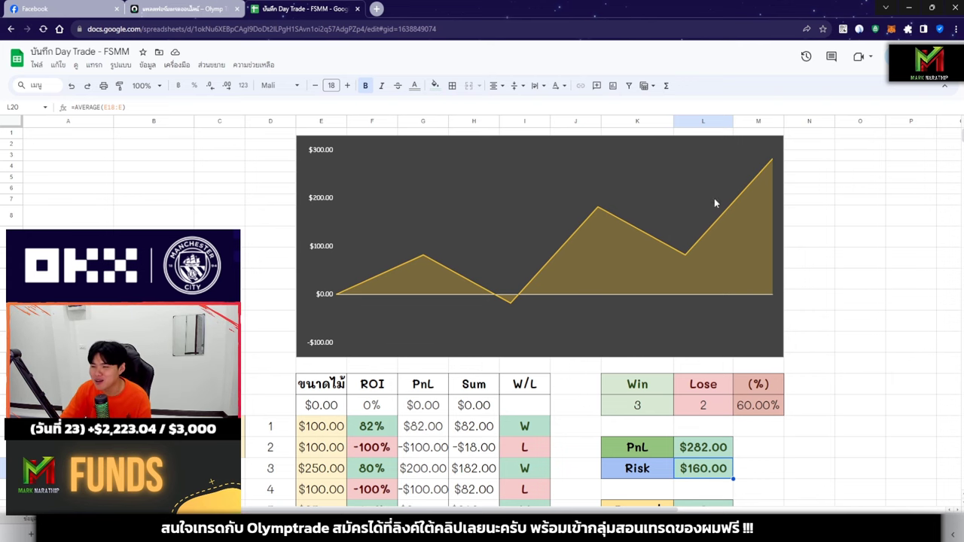
# Copy the sizes and ROIs of the fourth and fifth trades repeatedly into E23:F50 and view the projected profit chart.
pyautogui.scroll(-3, 713, 198)
pyautogui.scroll(-1, 340, 290)
pyautogui.click(337, 287)
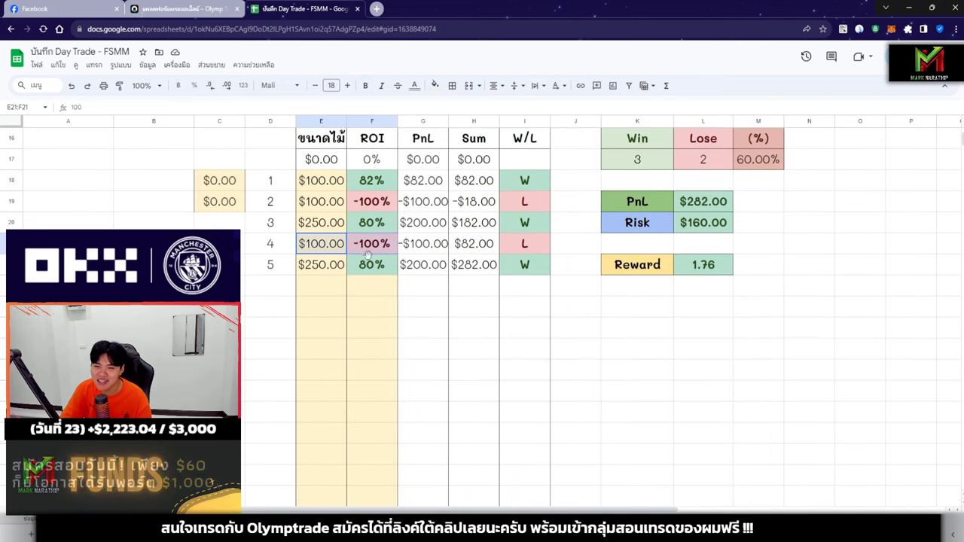
pyautogui.scroll(-5, 324, 302)
pyautogui.hotkey('ctrl', 'v')
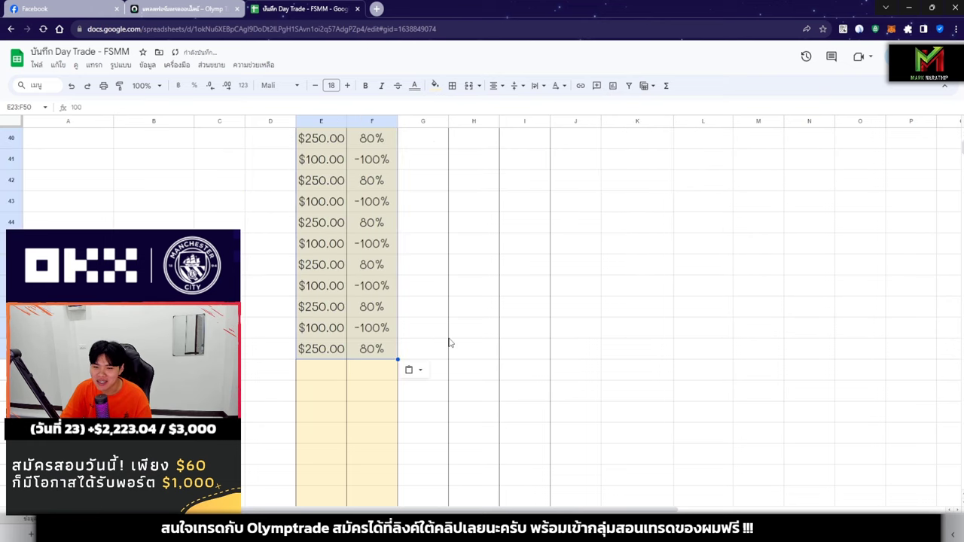
pyautogui.scroll(-3, 448, 340)
pyautogui.scroll(7, 678, 373)
pyautogui.scroll(5, 700, 360)
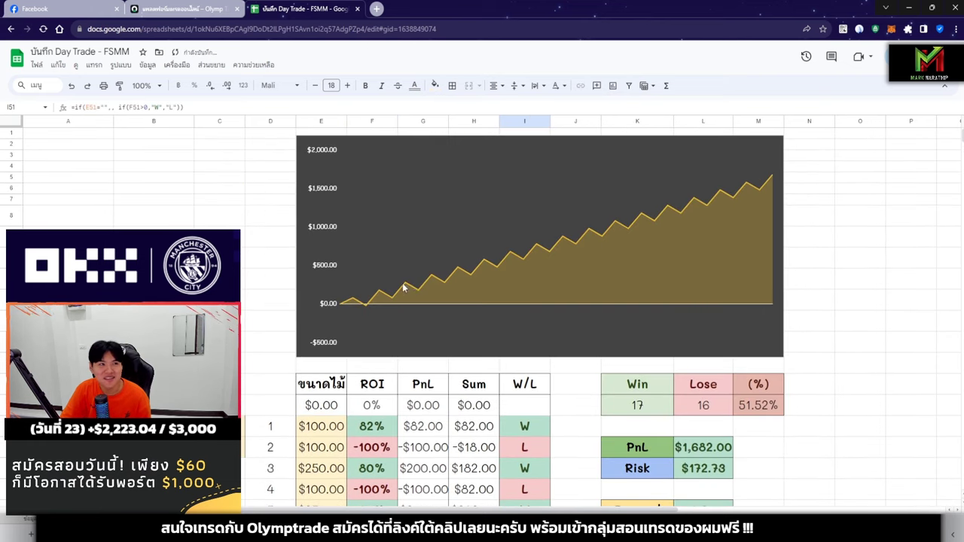
# Remove the copied trades below the fifth trade and view the profit chart again.
pyautogui.scroll(-5, 652, 247)
pyautogui.scroll(-3, 652, 246)
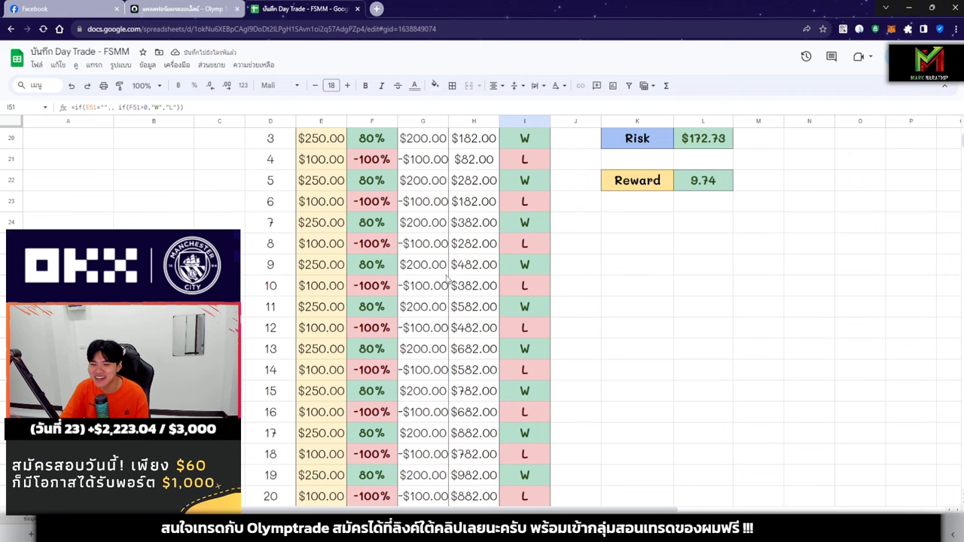
pyautogui.press('Delete')
pyautogui.scroll(8, 455, 321)
pyautogui.click(423, 412)
pyautogui.scroll(2, 576, 293)
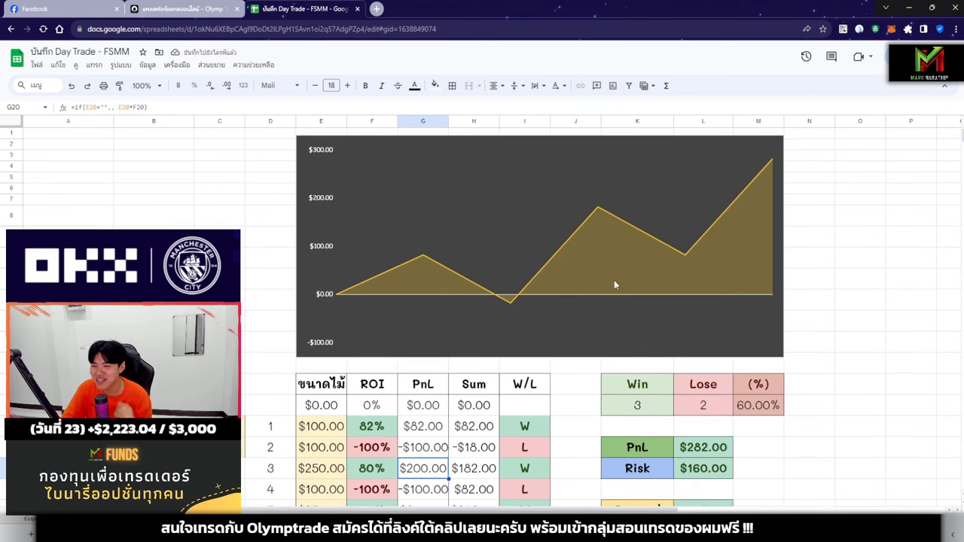
# Check the day's PnL total, go to the daily profit sheet and record 282 as day 23's profit.
pyautogui.scroll(-3, 555, 306)
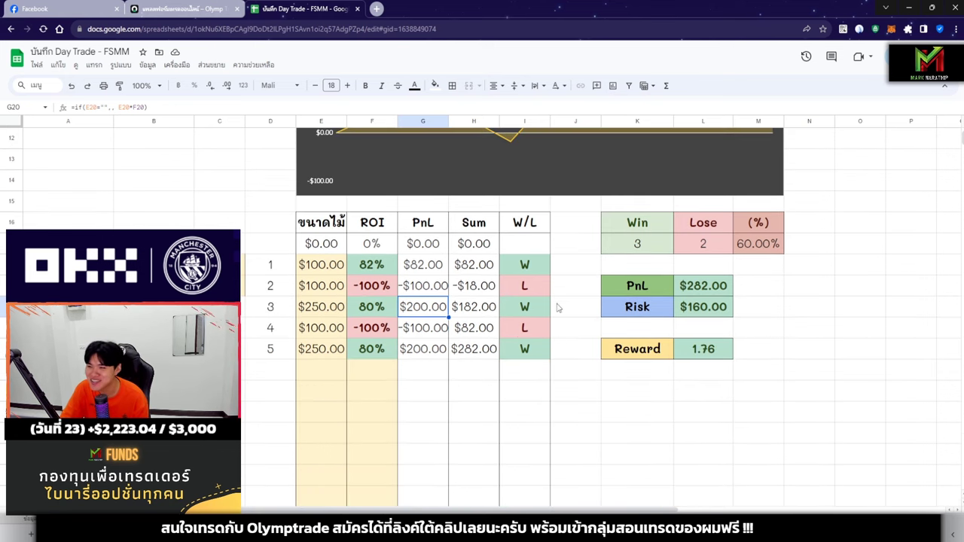
pyautogui.click(684, 415)
pyautogui.click(703, 290)
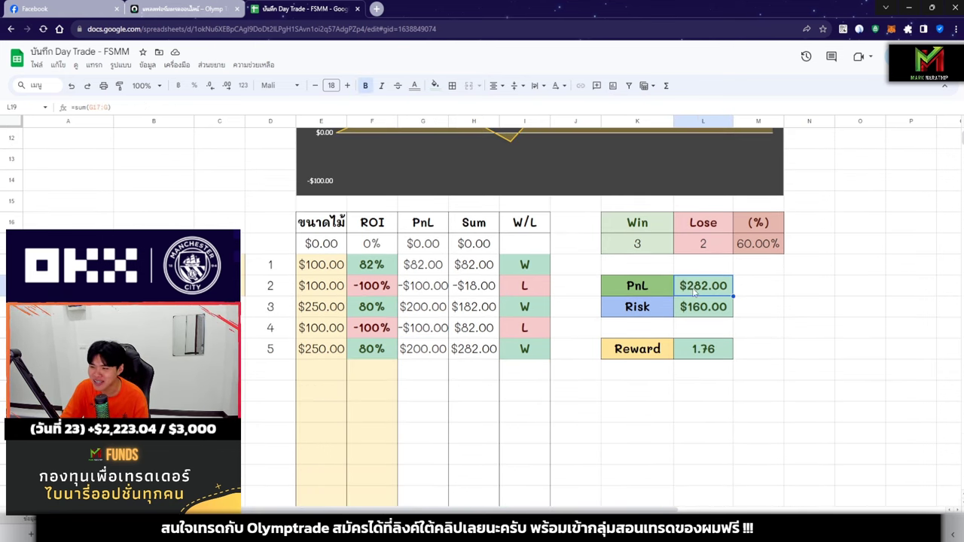
pyautogui.hotkey('ctrl', 'shift', 'pagedown')
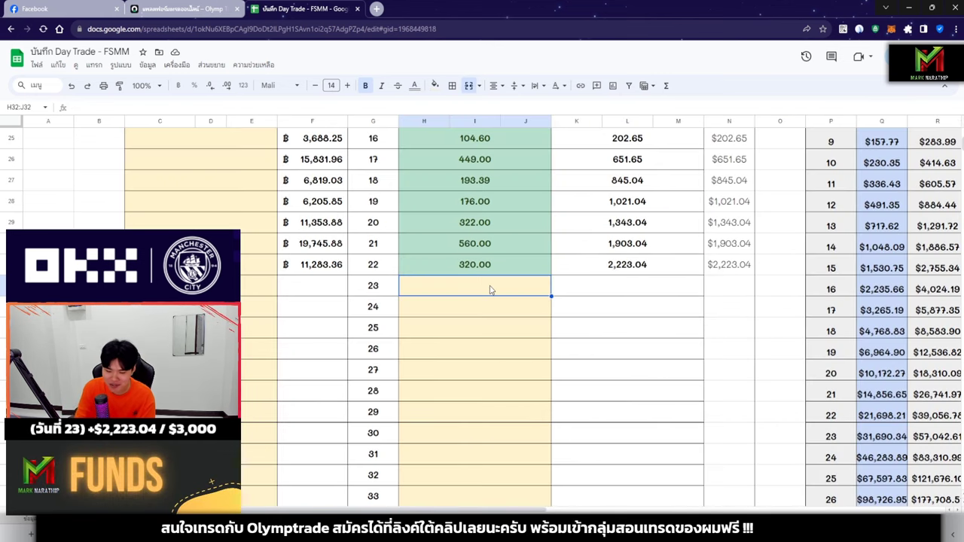
pyautogui.write('282')
pyautogui.press('Return')
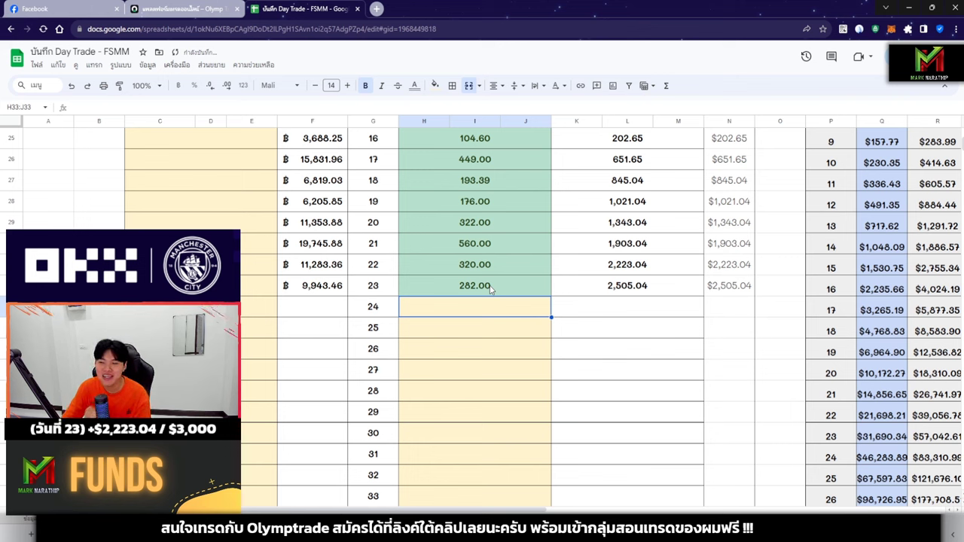
# Review day 23's profit in baht and cumulative total, and the cumulative profit charts on the same sheet.
pyautogui.scroll(-1, 491, 290)
pyautogui.press('Up')
pyautogui.press('Left')
pyautogui.press('Left')
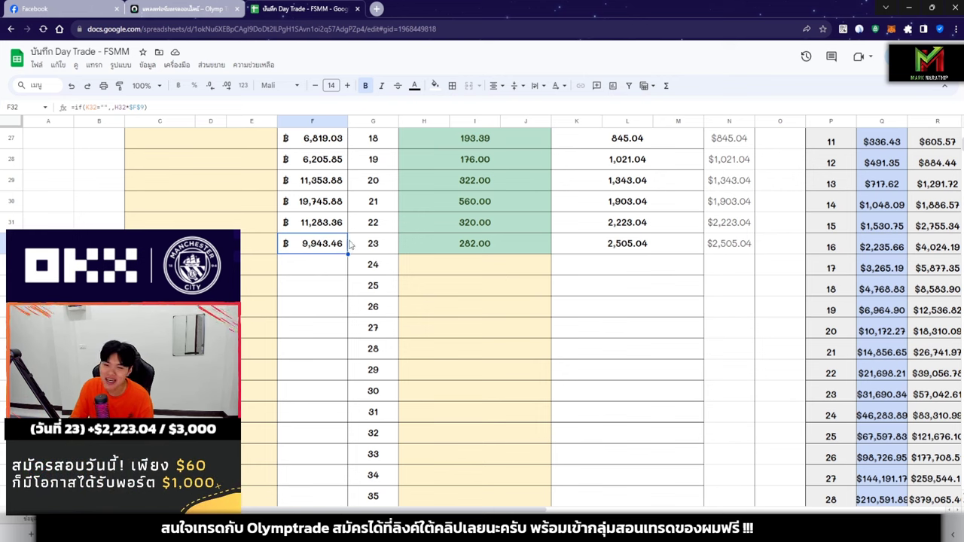
pyautogui.click(441, 265)
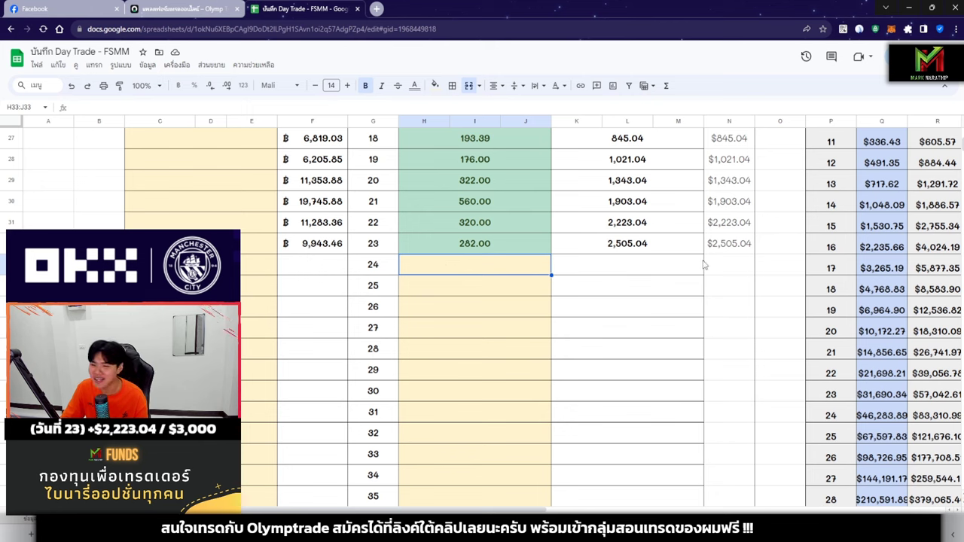
pyautogui.click(646, 253)
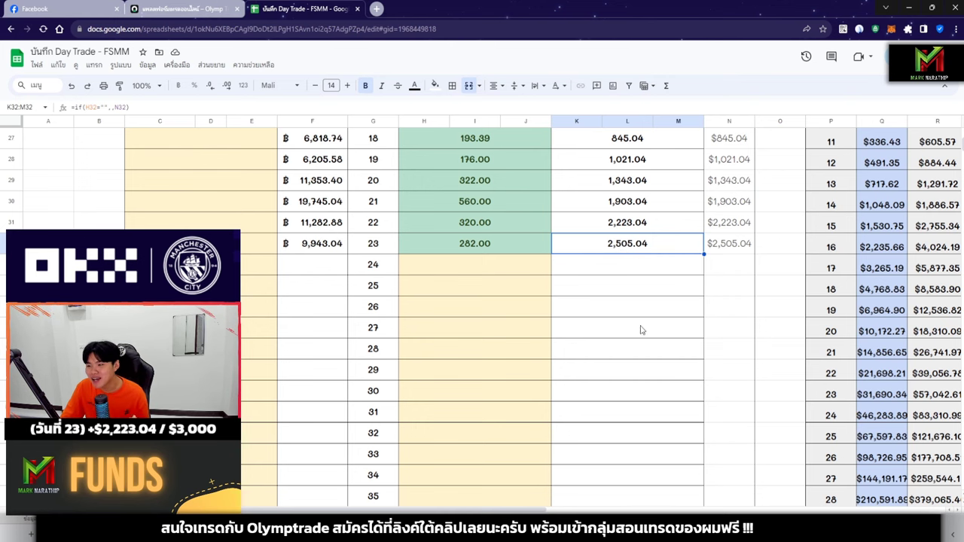
pyautogui.scroll(8, 644, 257)
pyautogui.hscroll(10, 659, 292)
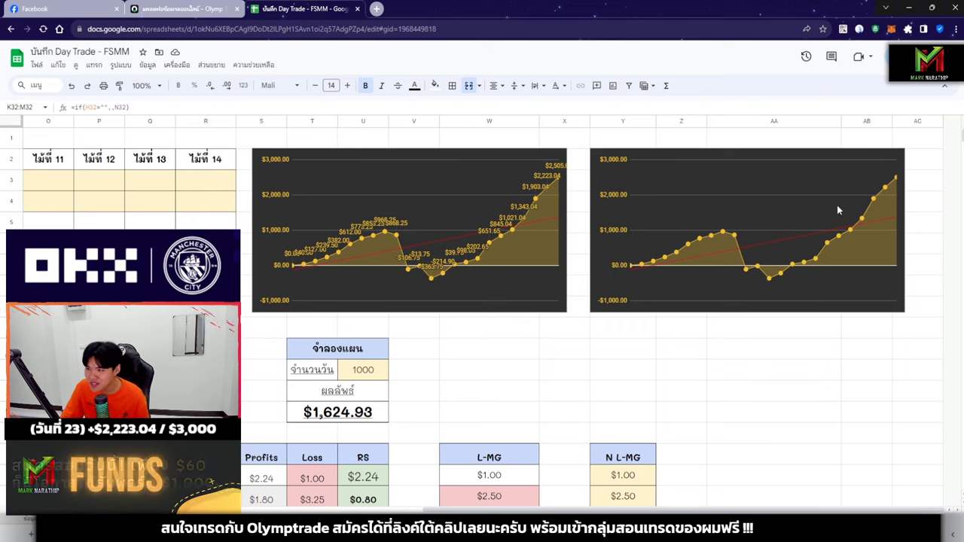